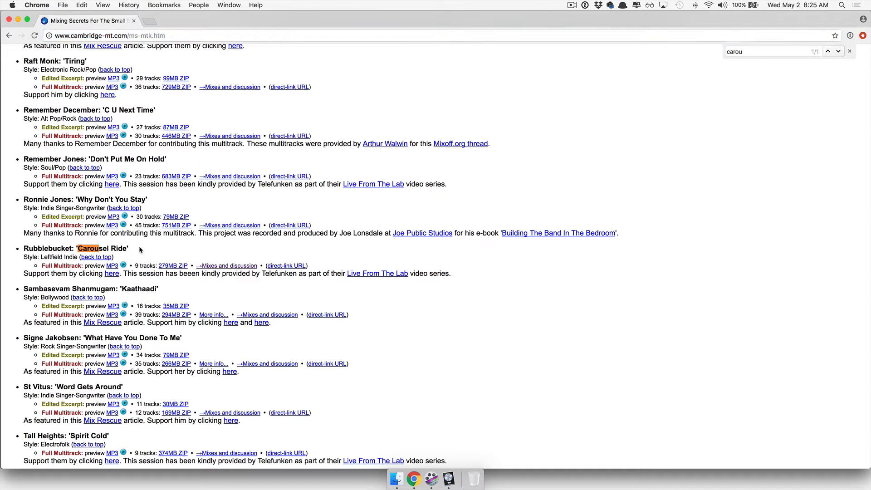
Step: Point out the Rubblebucket 'Carousel Ride' entry in the multitrack list by highlighting the artist name and song title
double_click(43, 248)
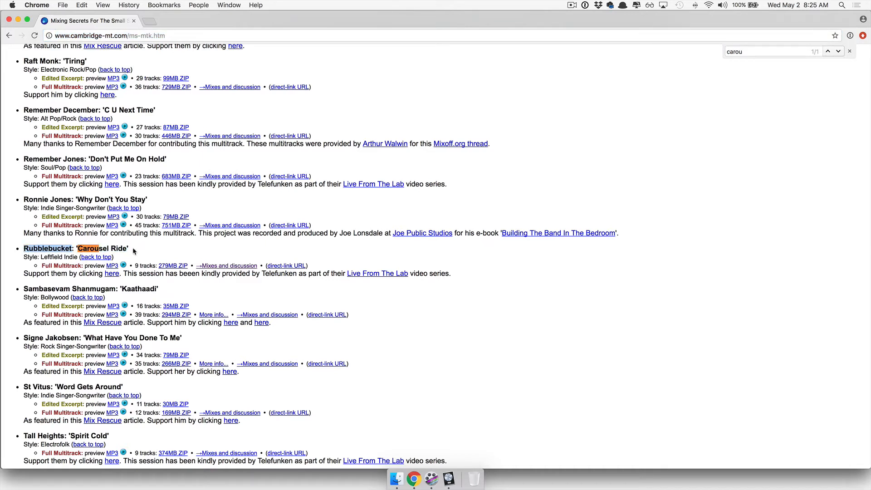
left_click_drag(134, 251, 76, 250)
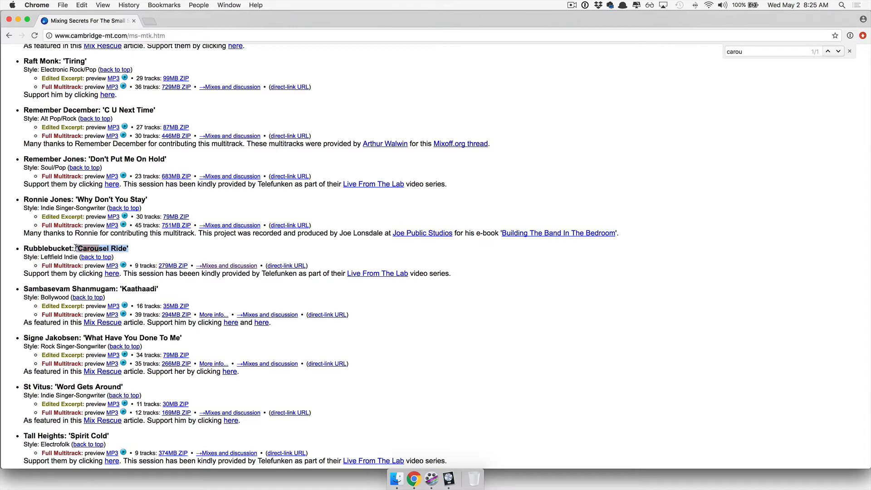
left_click(140, 251)
left_click_drag(141, 250, 77, 248)
left_click(143, 249)
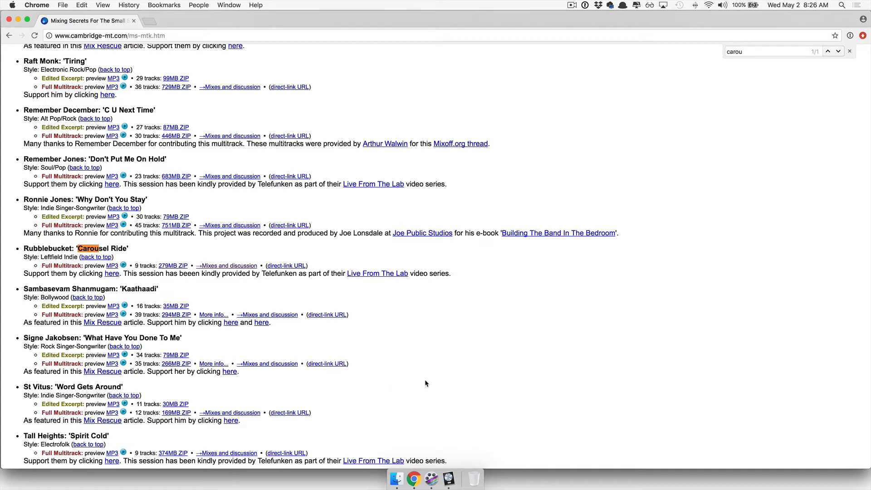
Step: Minimize the browser window, switch to the Logic Pro X project and look through its whole track list
key("super+m")
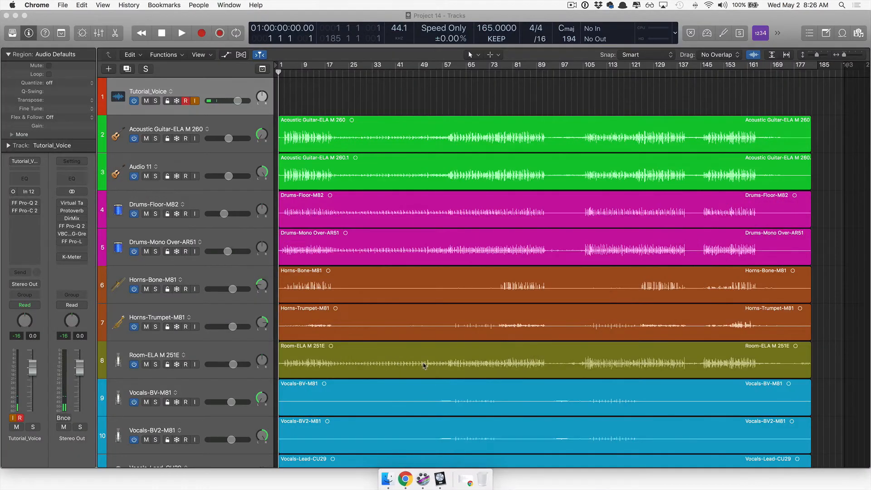
left_click(372, 107)
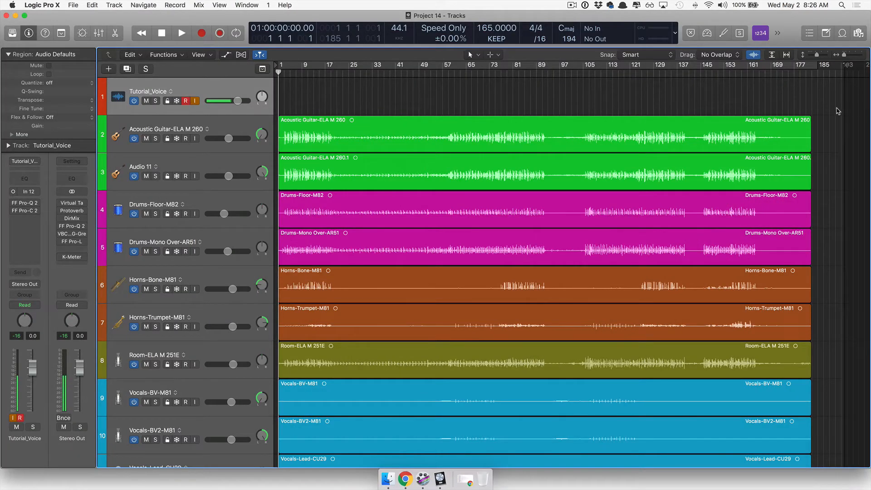
scroll(642, 181, "down", 1)
scroll(642, 182, "down", 3)
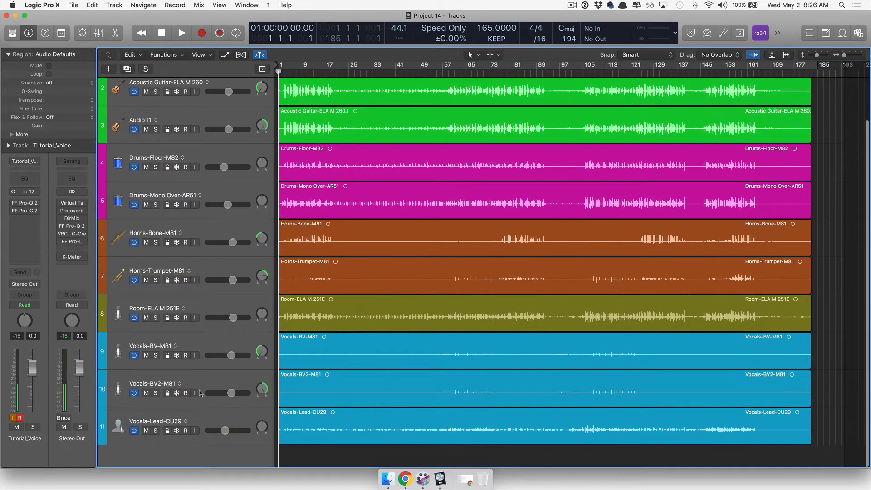
scroll(202, 348, "up", 3)
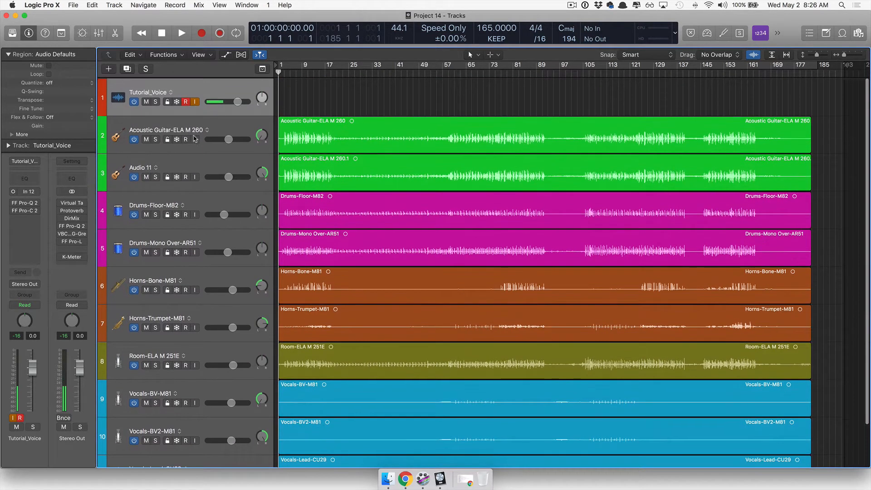
Step: Rename the second acoustic guitar track, Audio 11, as "Ac Guitar 2"
left_click(223, 126)
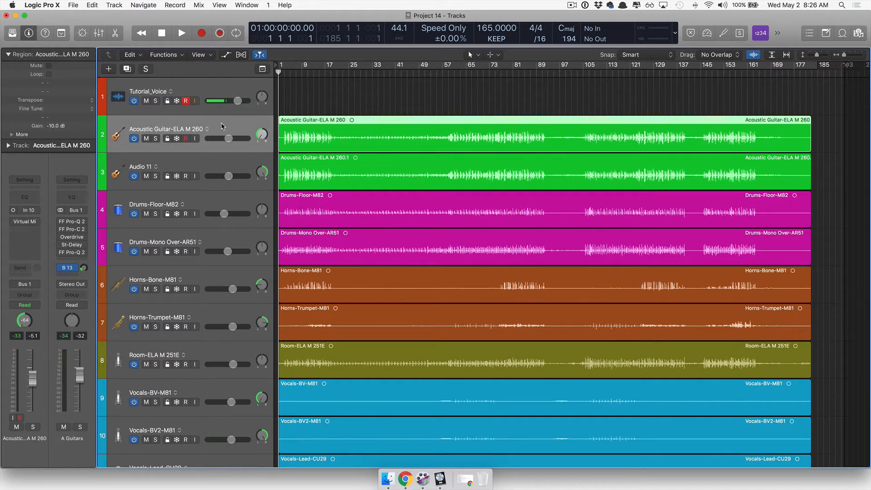
left_click(221, 165)
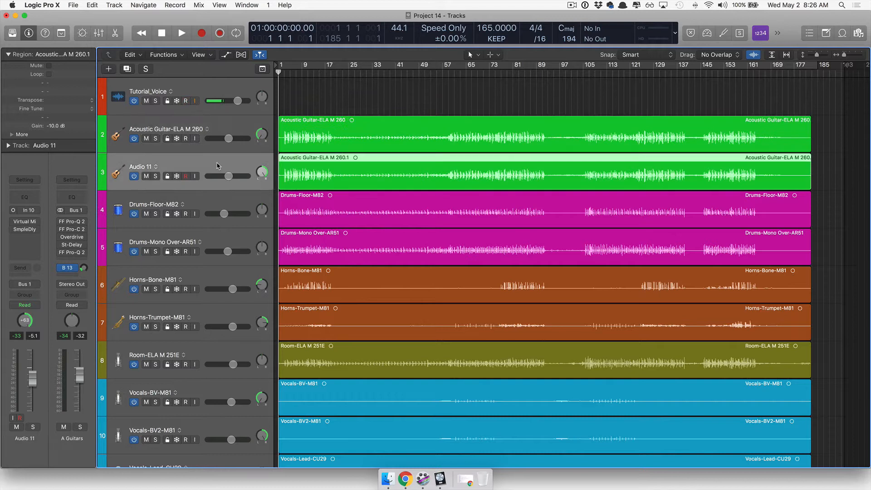
double_click(140, 165)
type("A")
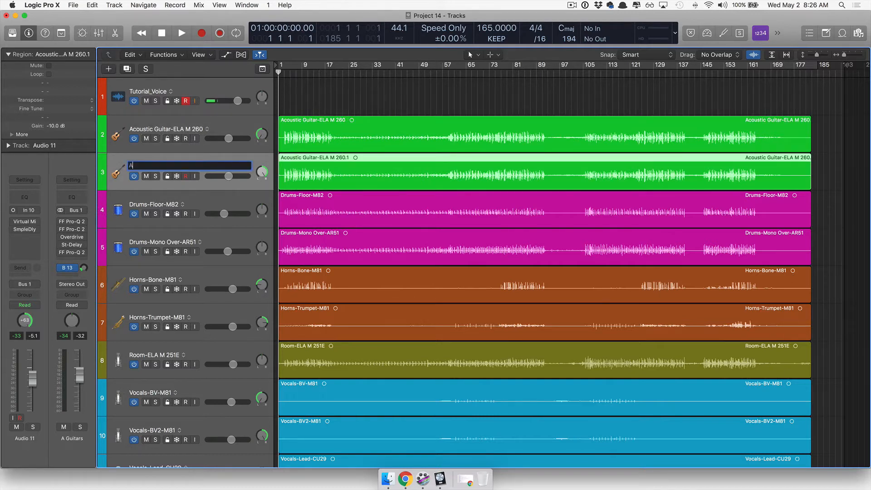
type("c Guitar 2")
key("Return")
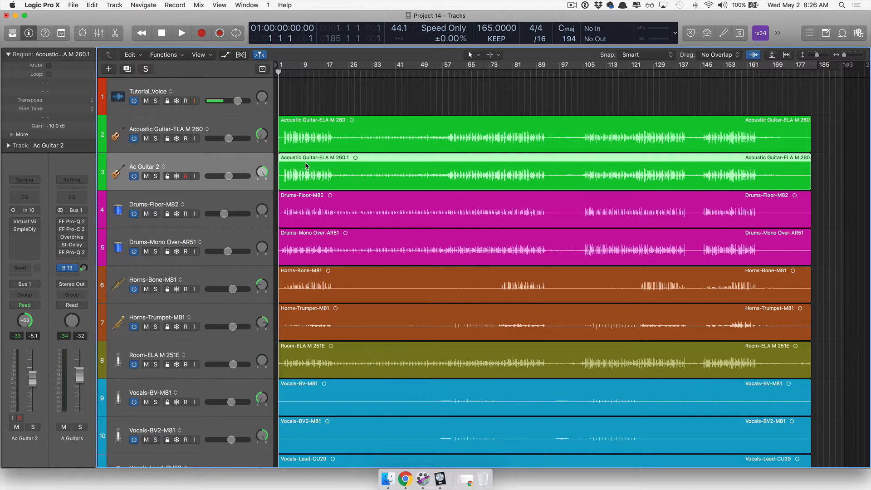
Step: Examine the guitar panning and go through the drum, horn, room and vocal tracks one by one, down to Vocals-Lead-CU29
mouse_move(265, 139)
left_click_drag(264, 137, 269, 290)
left_click(213, 199)
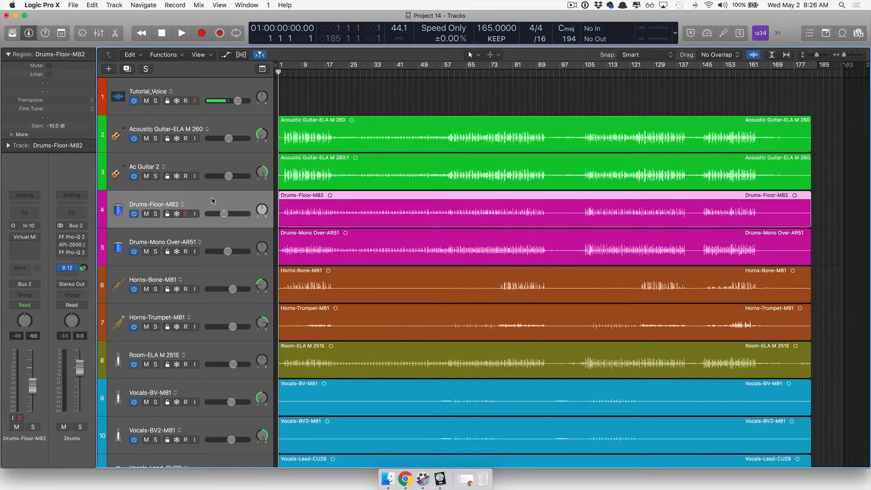
left_click(209, 238)
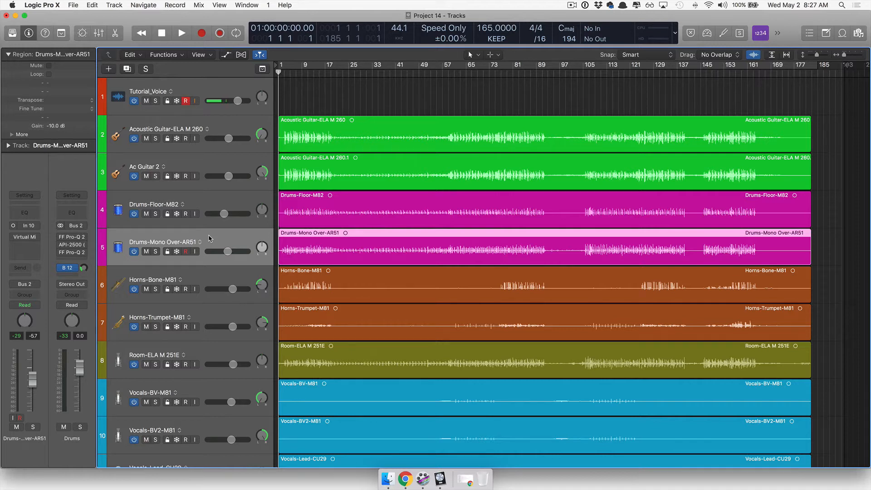
left_click(207, 281)
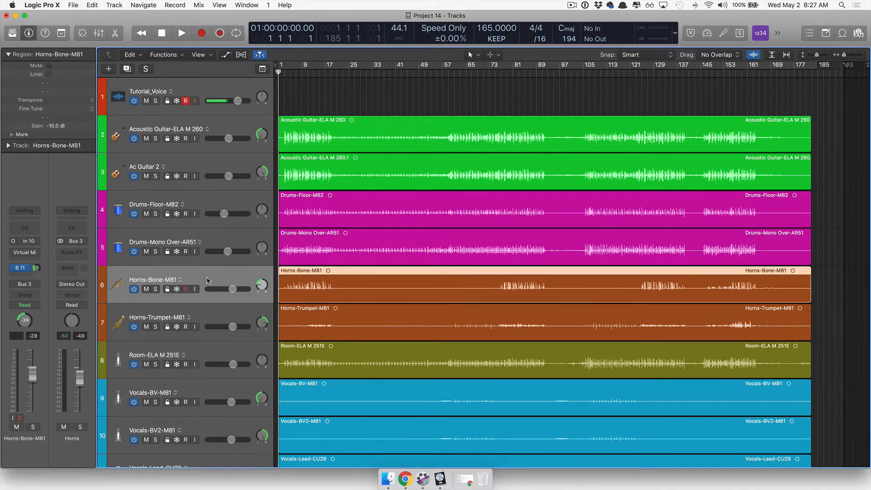
left_click(208, 310)
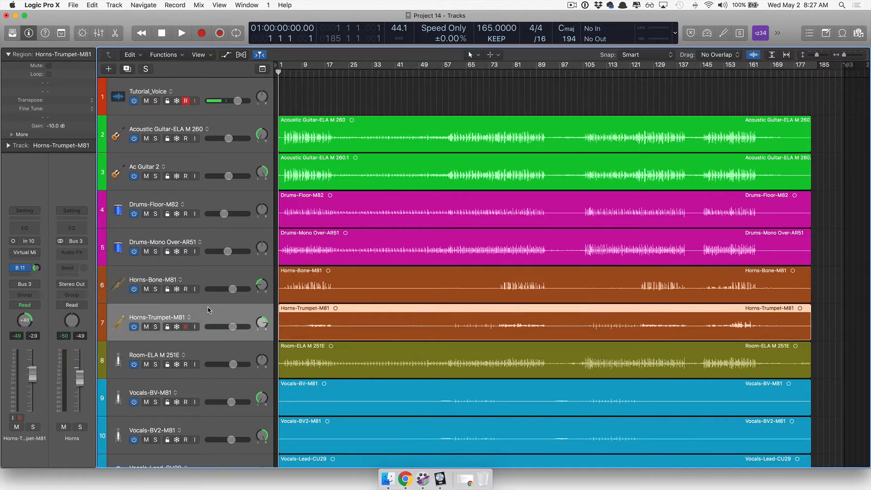
left_click(211, 348)
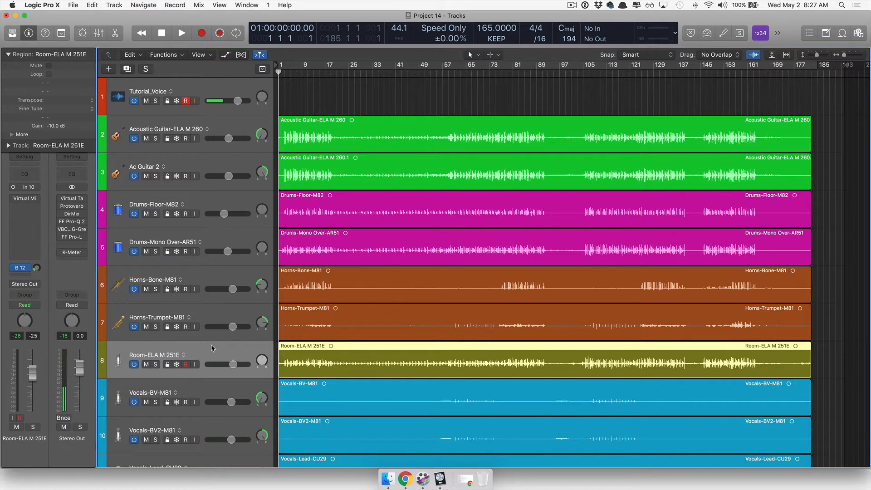
scroll(212, 348, "down", 2)
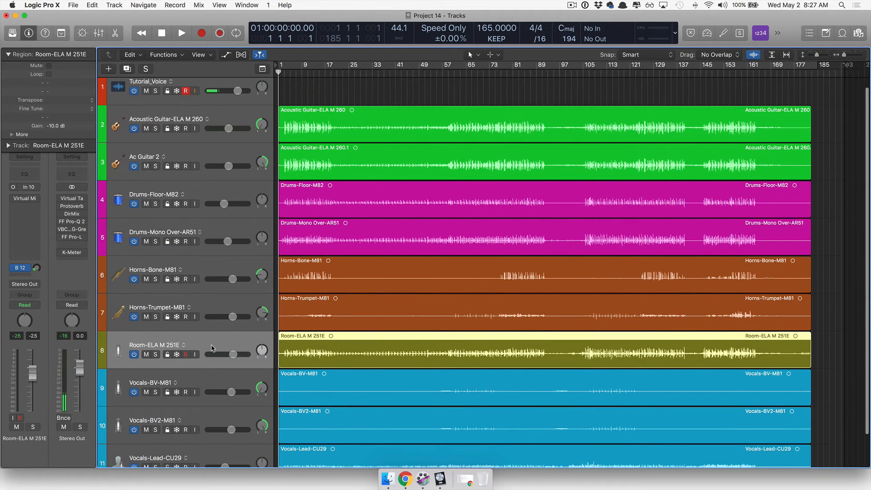
left_click(213, 375)
scroll(214, 375, "down", 3)
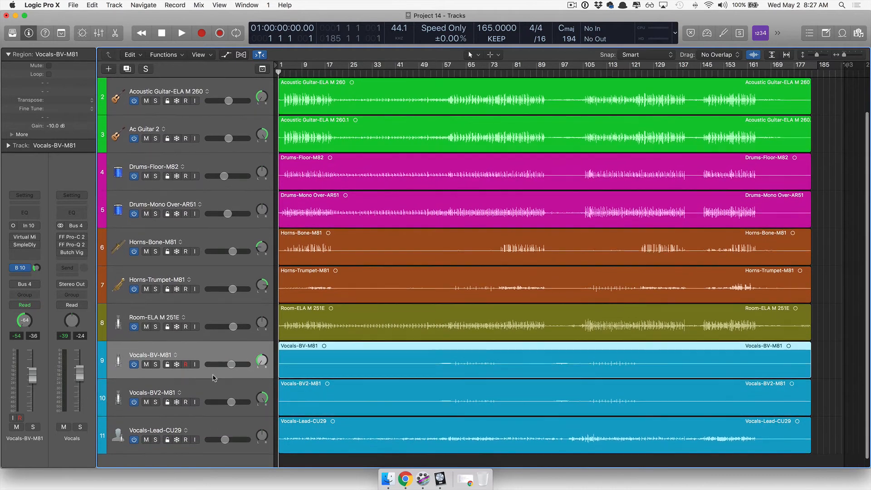
left_click(215, 385)
scroll(215, 386, "down", 2)
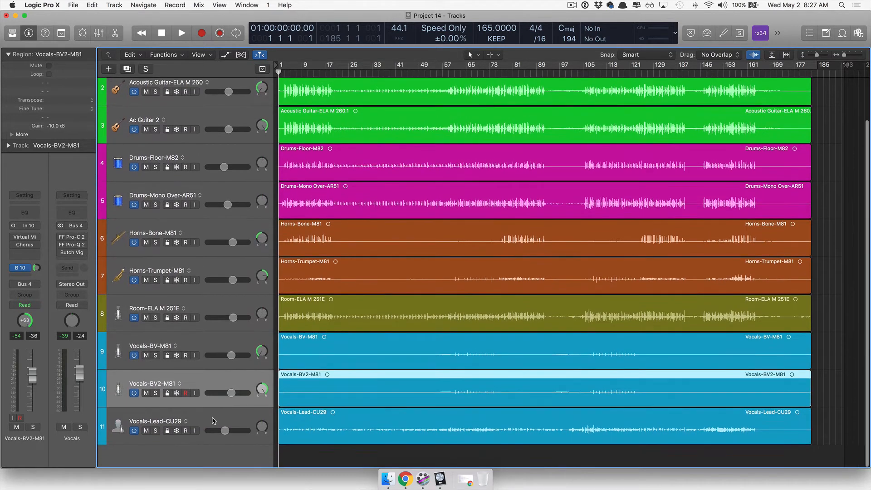
left_click(216, 419)
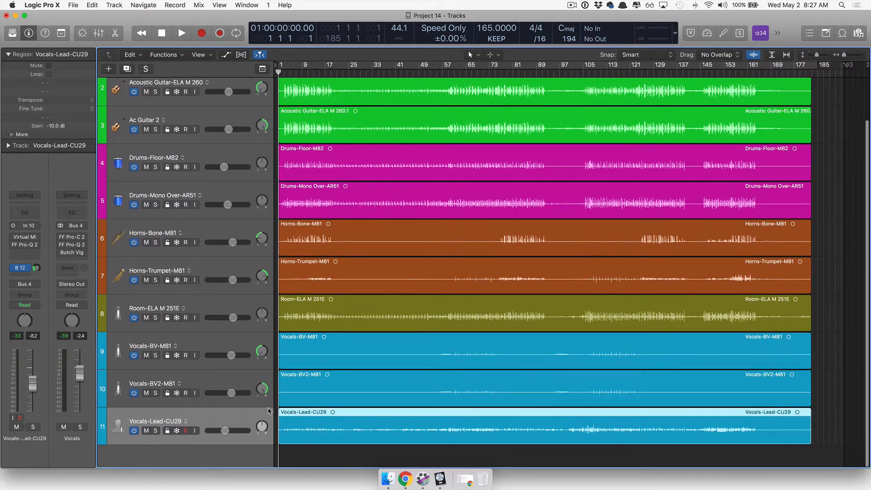
scroll(313, 371, "up", 4)
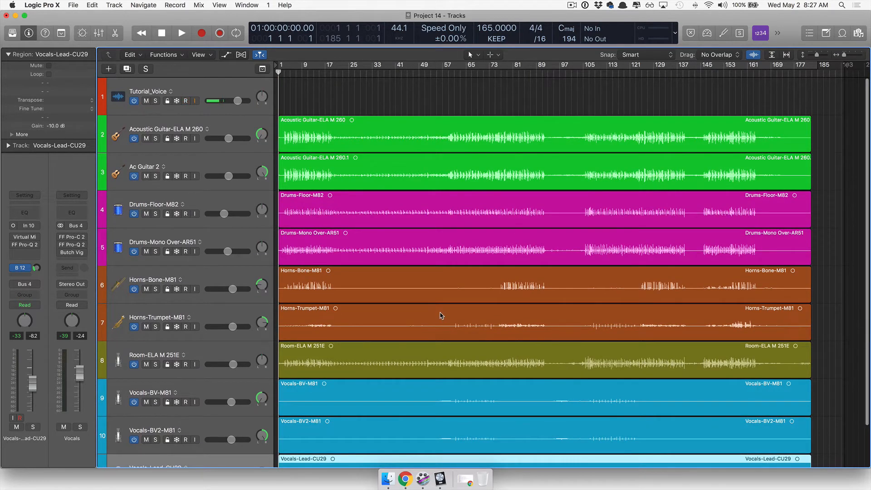
Step: Show the mixer to look over the channel strips and their bypassed plug-ins, and hide it again
key("x")
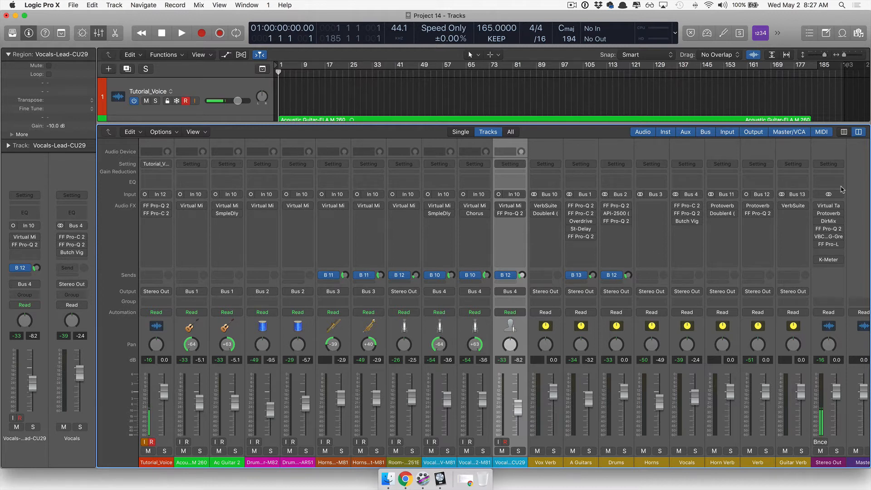
left_click(811, 110)
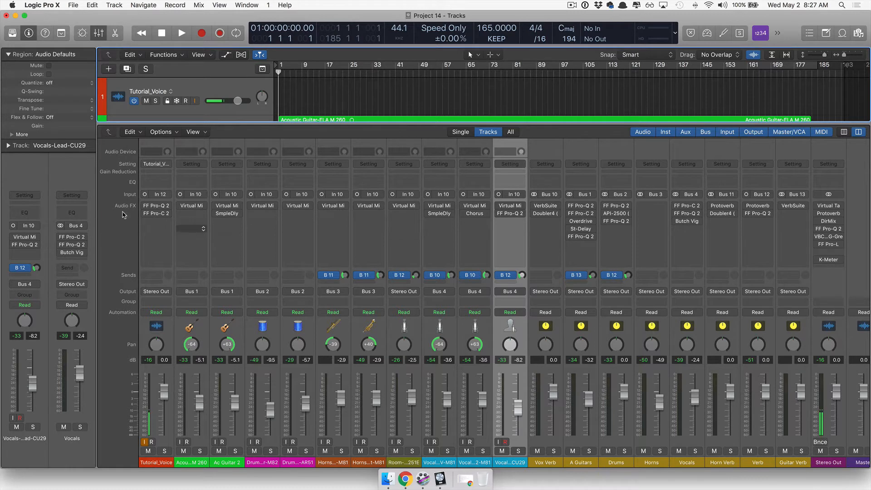
key("x")
left_click_drag(365, 114, 365, 158)
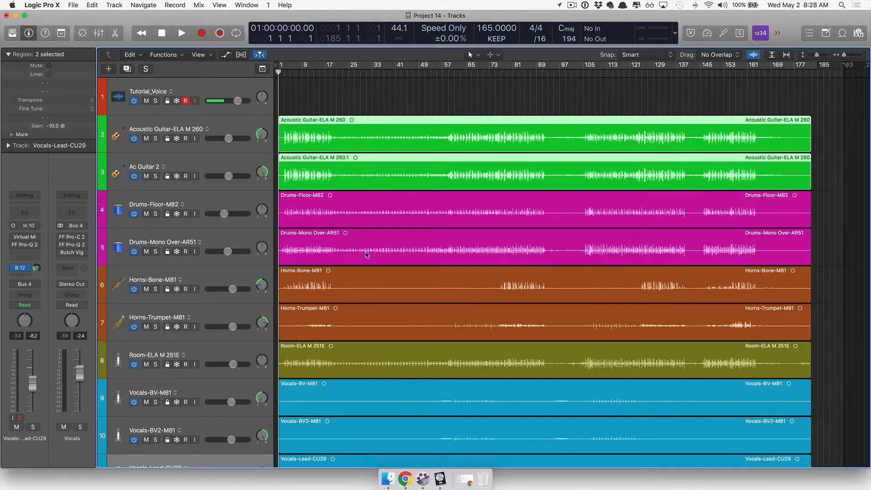
left_click(376, 101)
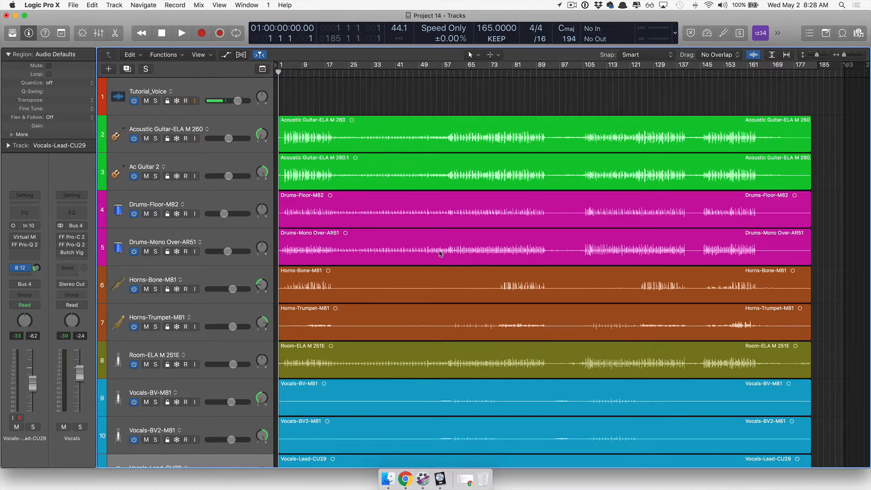
scroll(457, 307, "down", 1)
scroll(457, 308, "down", 2)
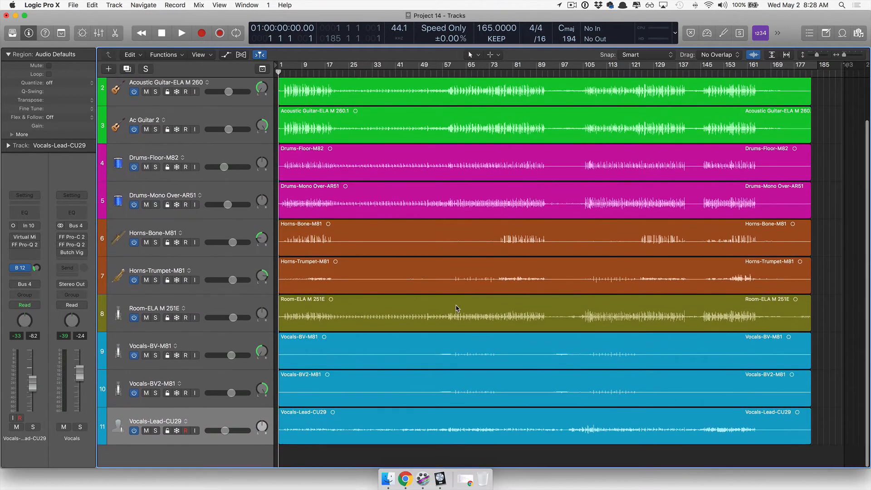
scroll(457, 308, "up", 3)
scroll(435, 249, "down", 2)
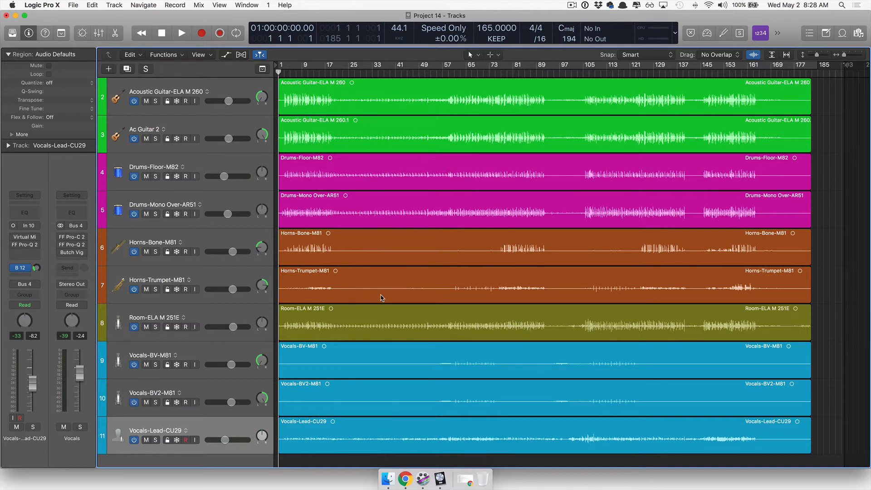
Step: Listen to the mix with the plug-ins bypassed, from the start of the song to about bar 44
key("space")
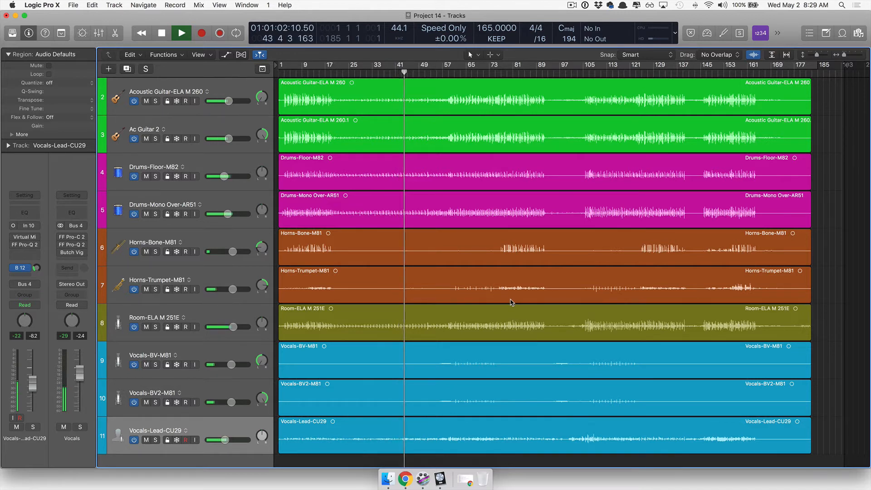
key("space")
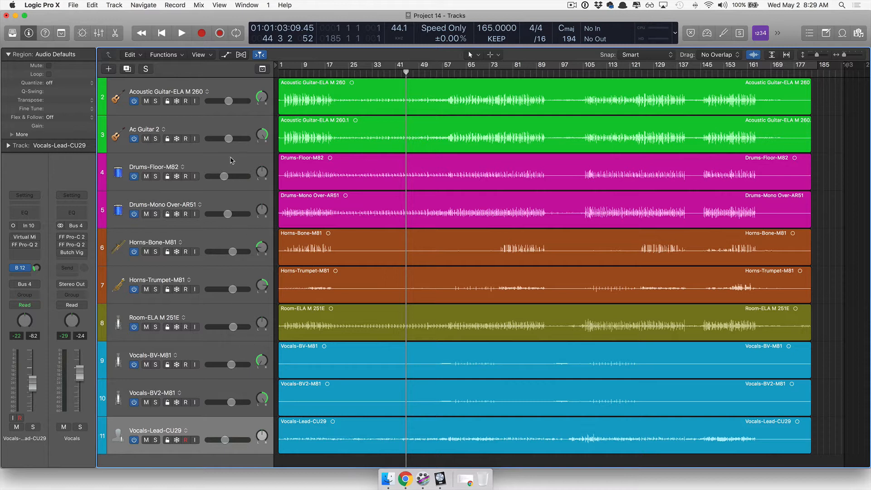
Step: In the mixer, select all channels from the first acoustic guitar through Stereo Out and enable all their bypassed plug-ins together
scroll(234, 265, "up", 2)
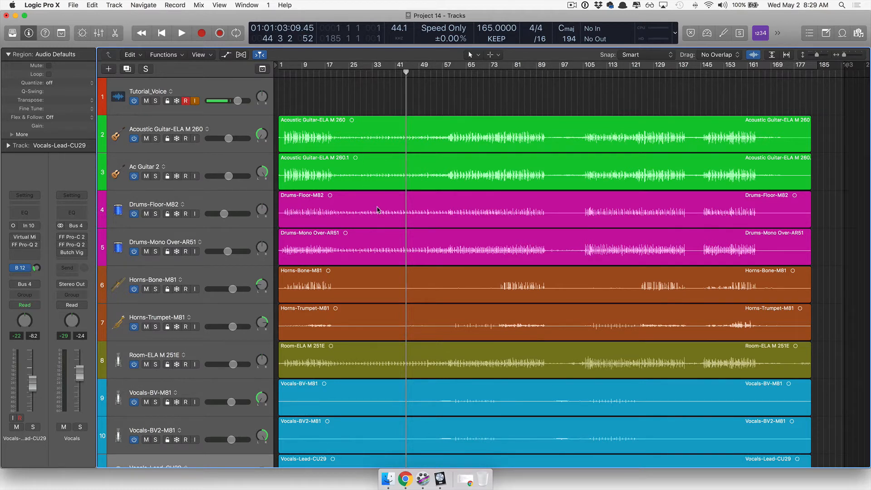
key("x")
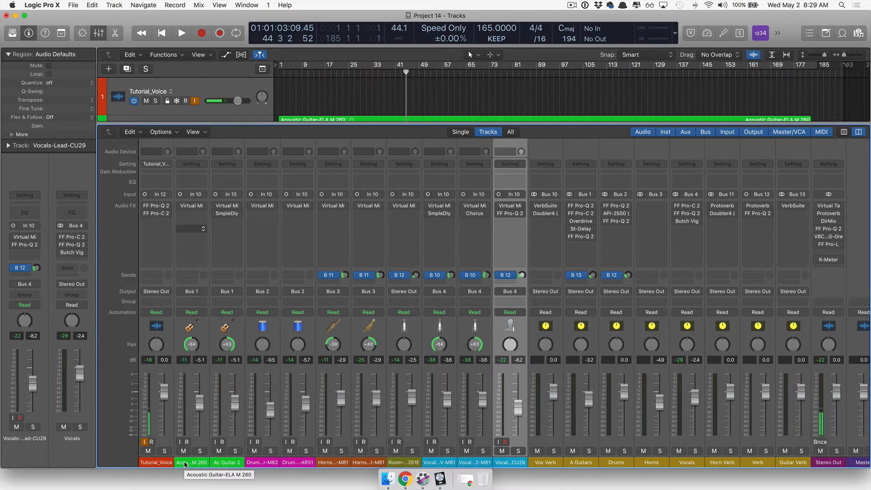
left_click_drag(185, 465, 824, 463)
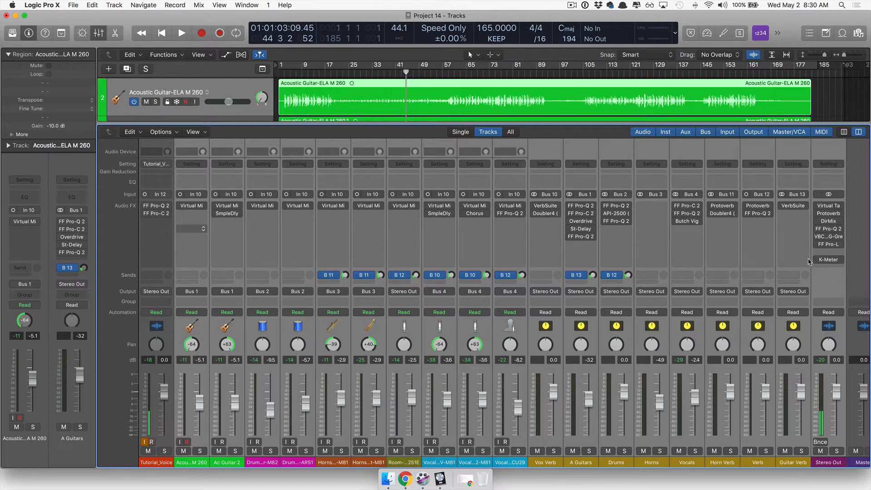
mouse_move(820, 265)
left_click_drag(820, 263, 819, 209)
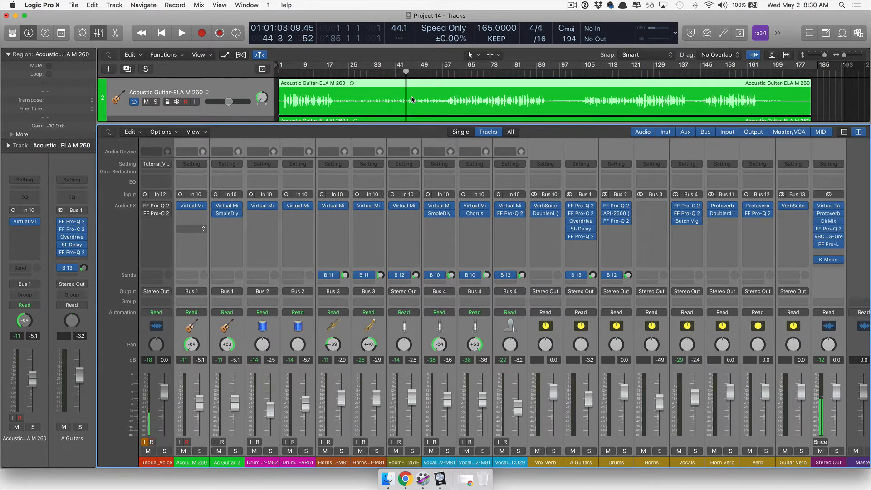
Step: Listen to the mix with all plug-ins enabled, from the start of the song to about bar 45
key("Return")
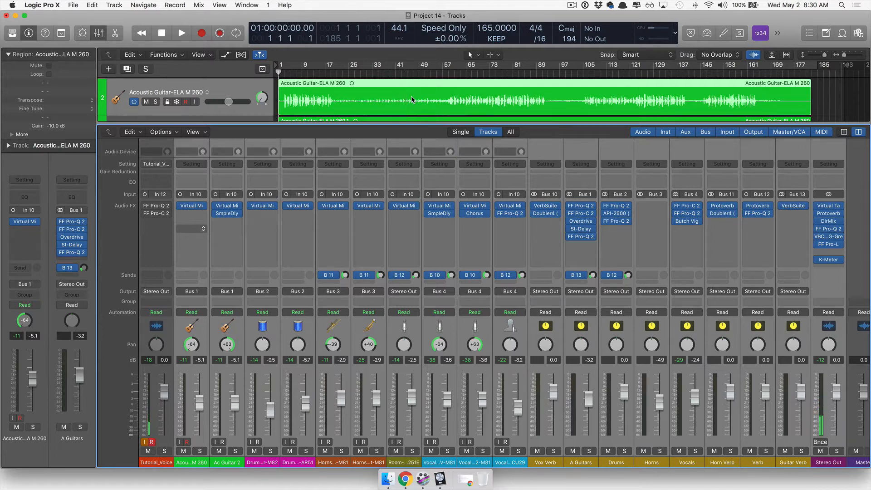
key("space")
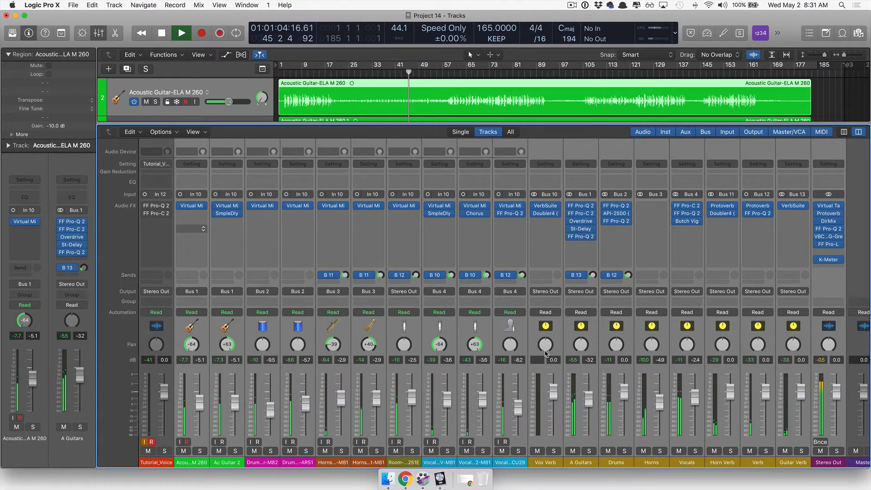
key("space")
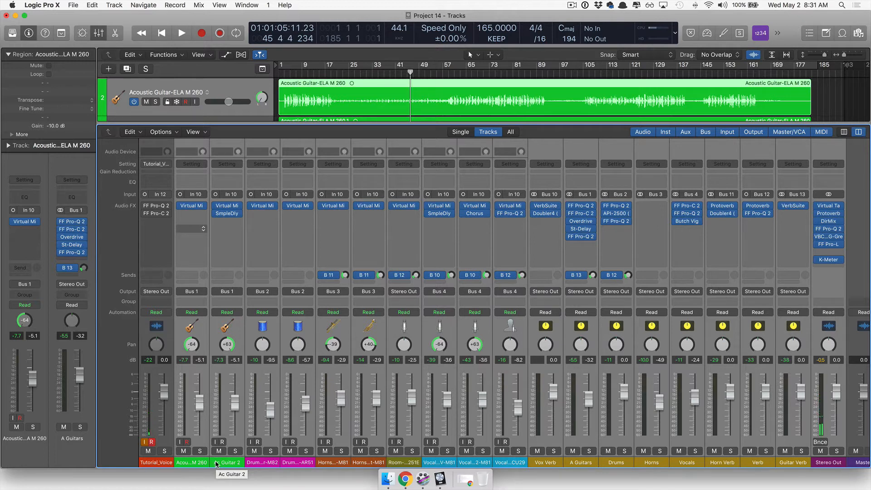
Step: Bypass all plug-ins on the two acoustic guitar channels and solo both guitars together with Tutorial_Voice
left_click(201, 463)
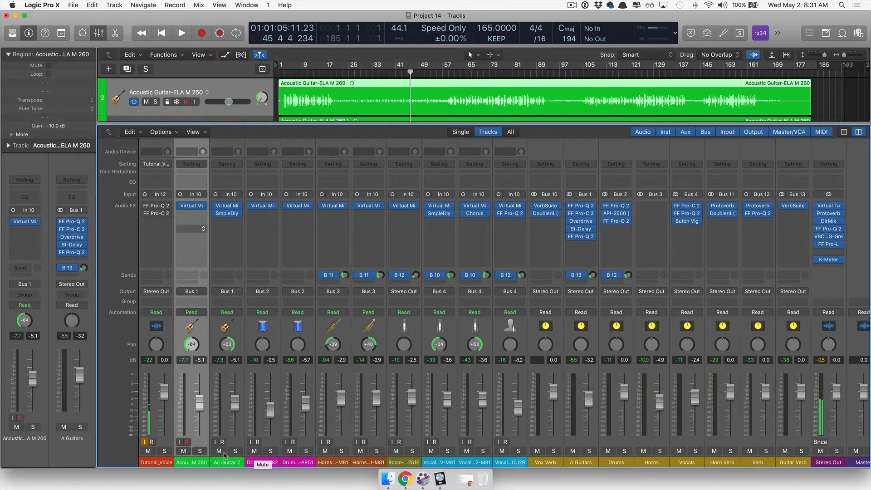
left_click(216, 213)
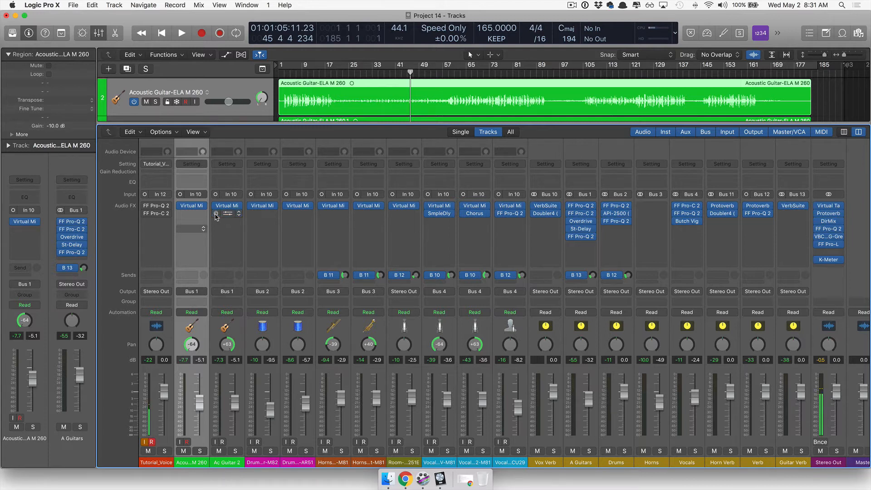
left_click(216, 205)
left_click(181, 207)
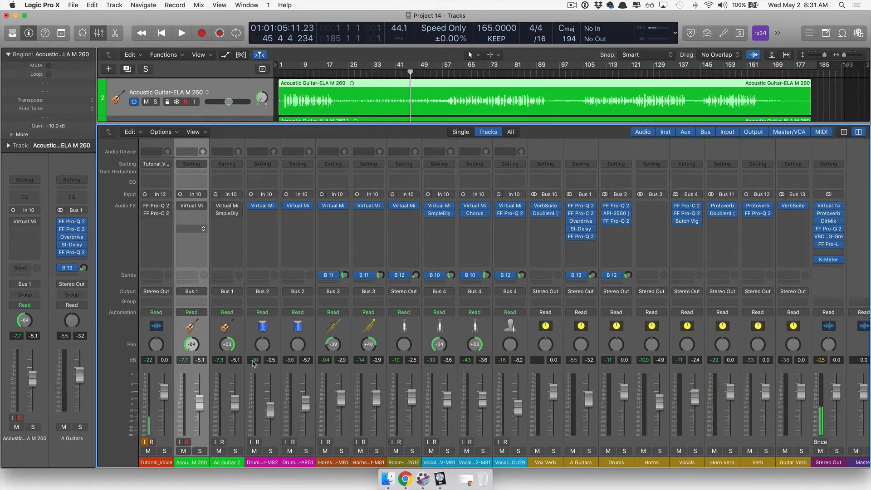
left_click_drag(199, 452, 235, 452)
left_click(165, 452)
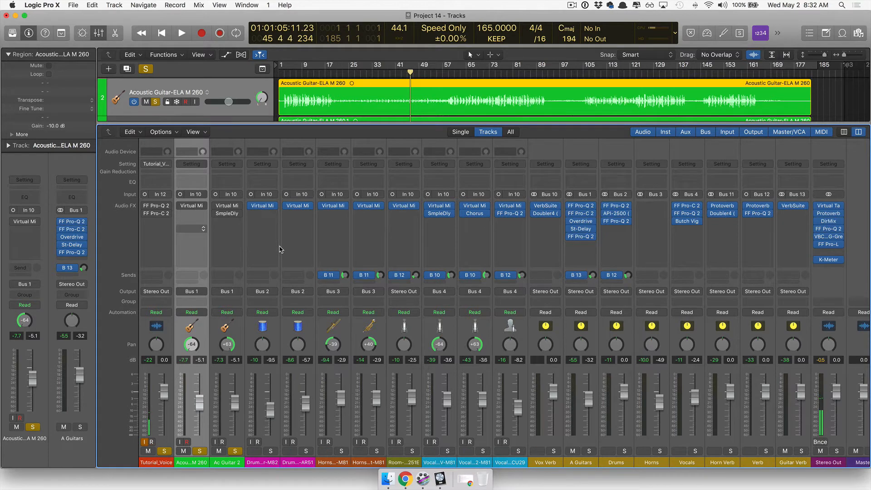
Step: Play the soloed guitars from the start to about bar 9 and show the Sample Delay settings of Ac Guitar 2
key("Return")
key("space")
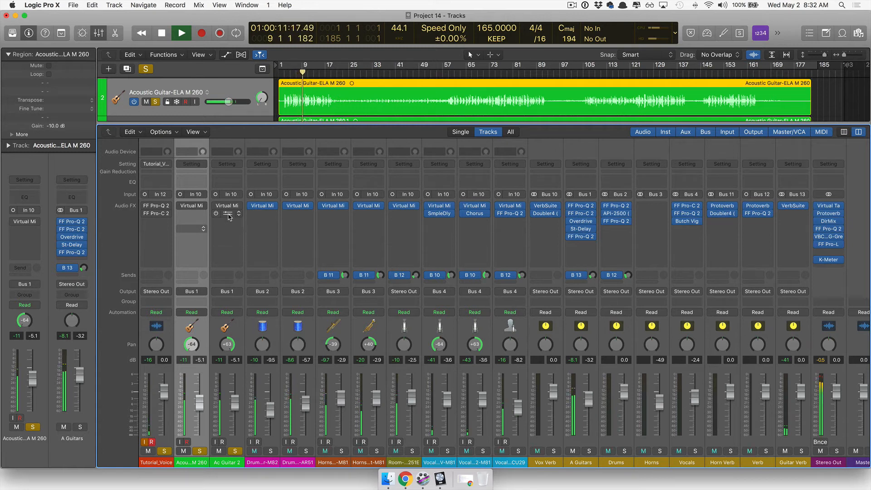
left_click(228, 216)
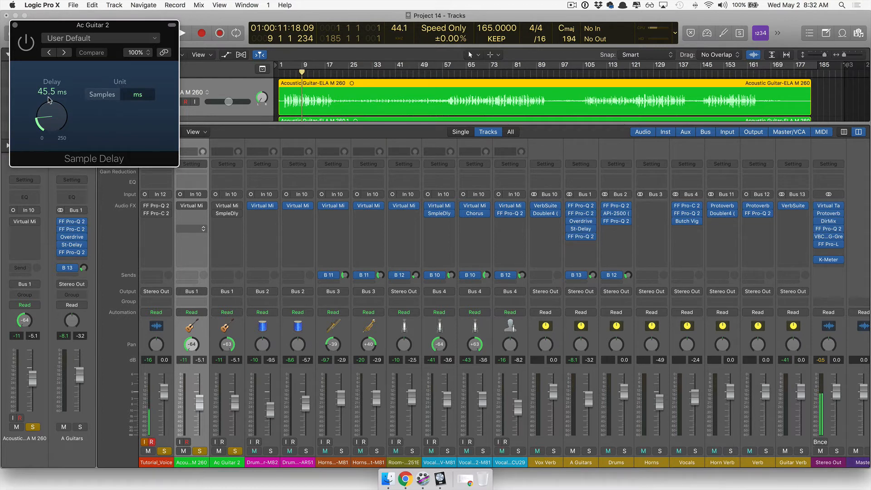
Step: Replay the guitars from the start to about bar 13, switching Ac Guitar 2's Sample Delay on and off to compare
mouse_move(217, 215)
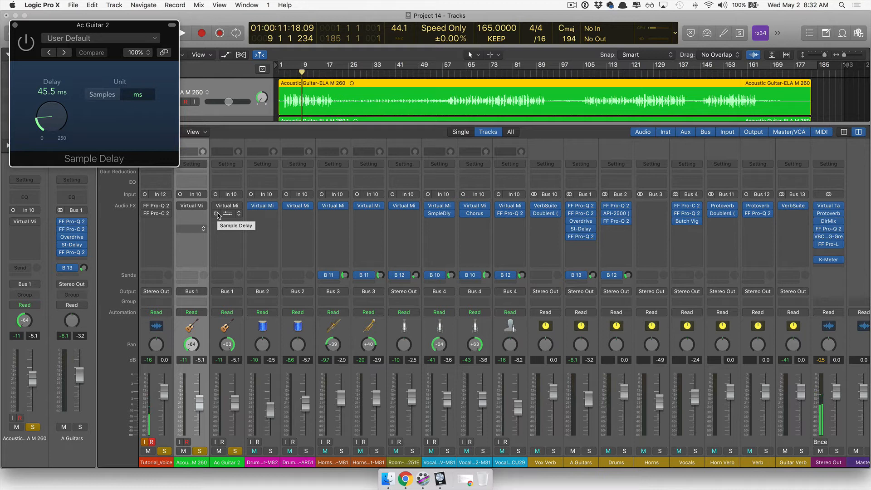
key("Return")
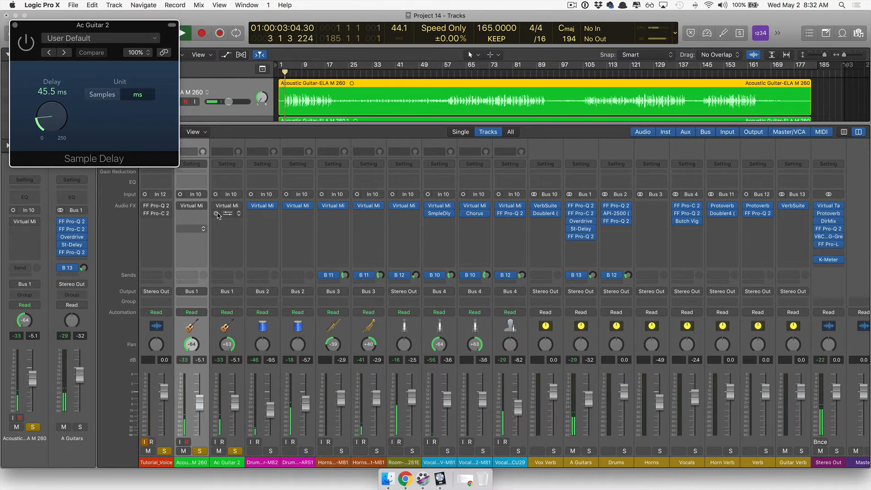
left_click(216, 213)
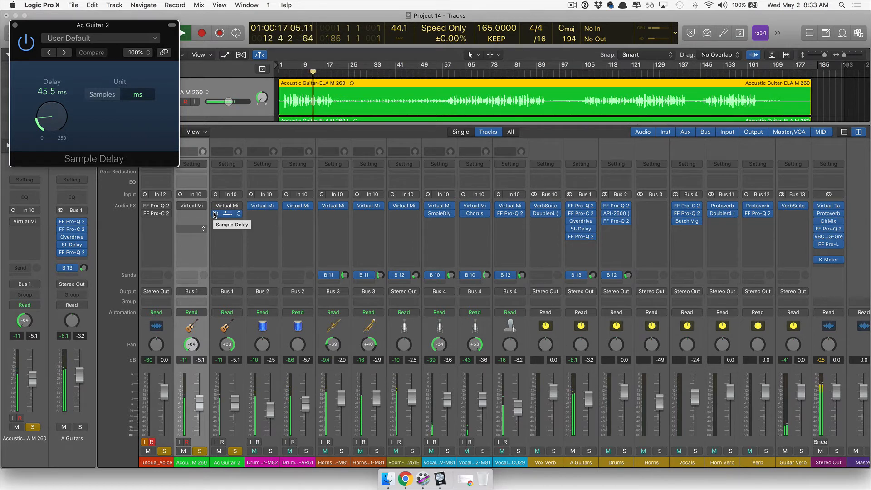
key("space")
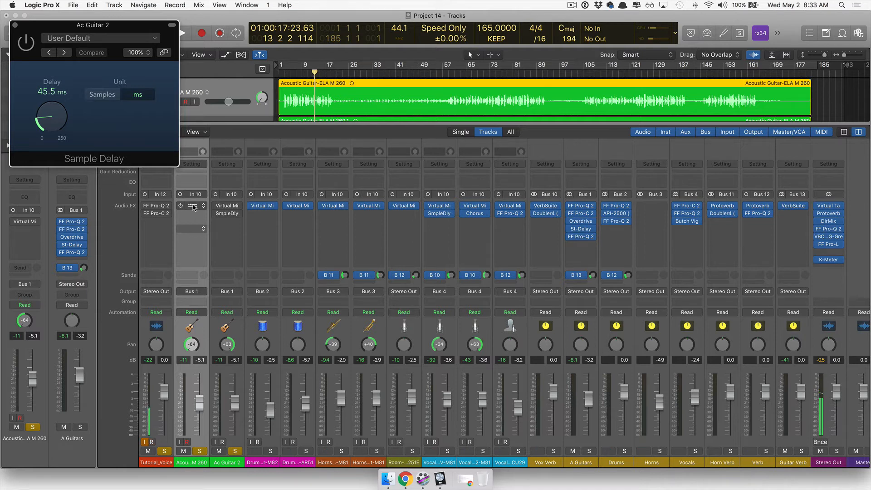
Step: Examine the Virtual Mix Rack on Acoustic Guitar-ELA M 260, then the one on Ac Guitar 2, closing each window
left_click(194, 207)
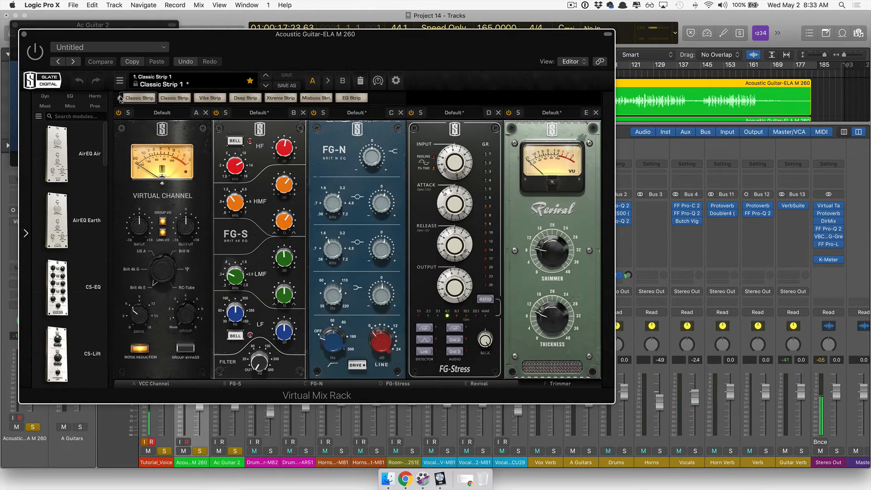
left_click_drag(210, 39, 335, 40)
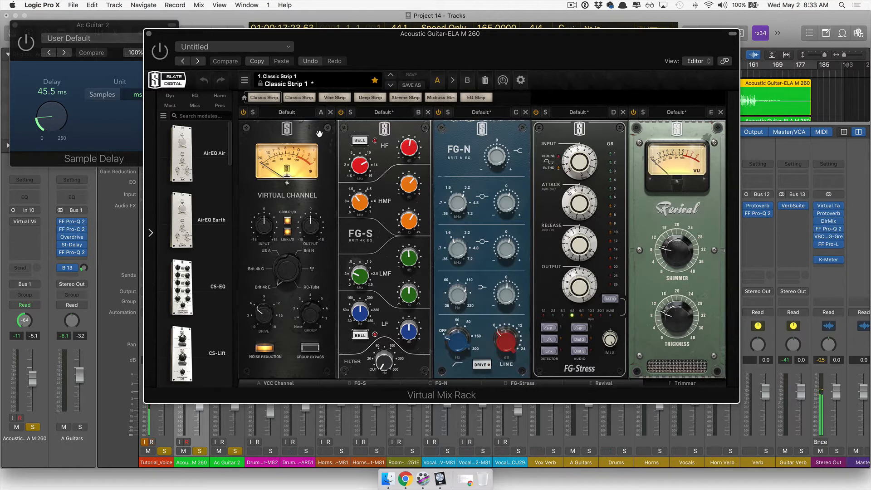
left_click_drag(361, 41, 409, 40)
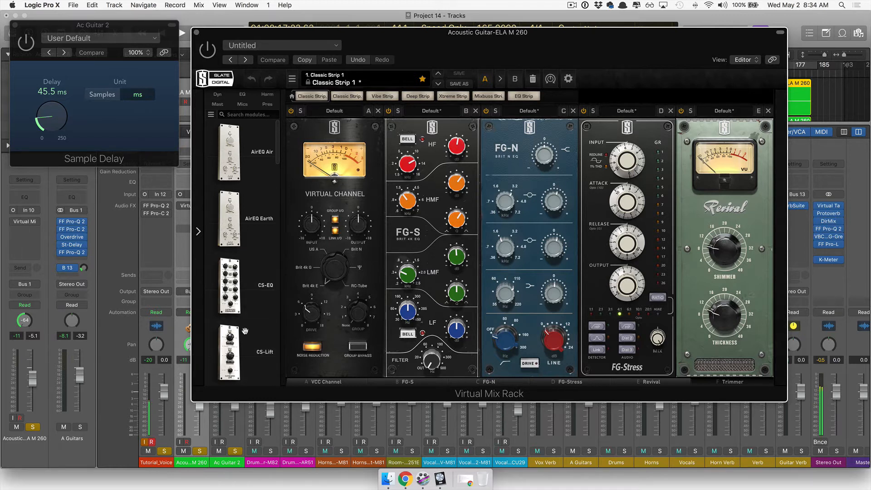
left_click(197, 33)
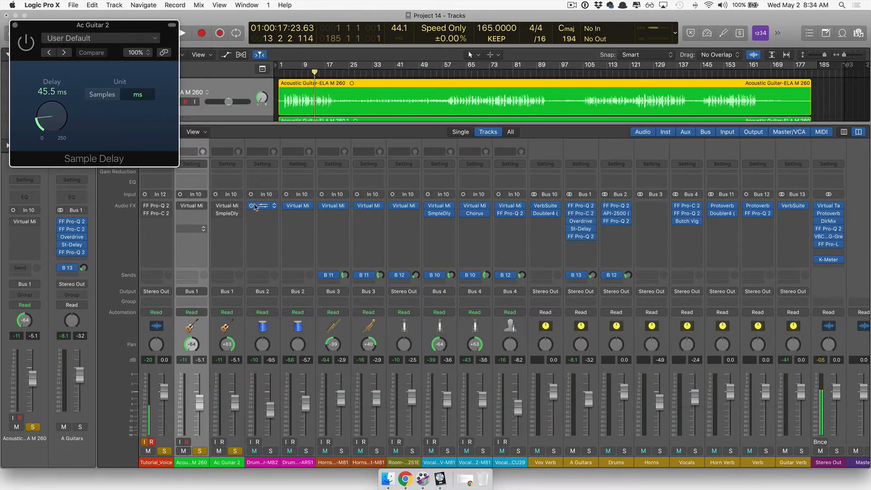
left_click(227, 207)
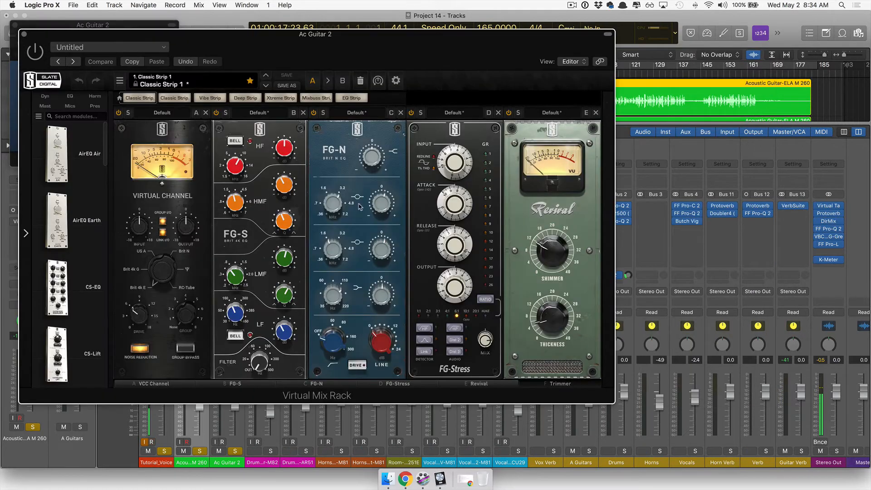
left_click(25, 34)
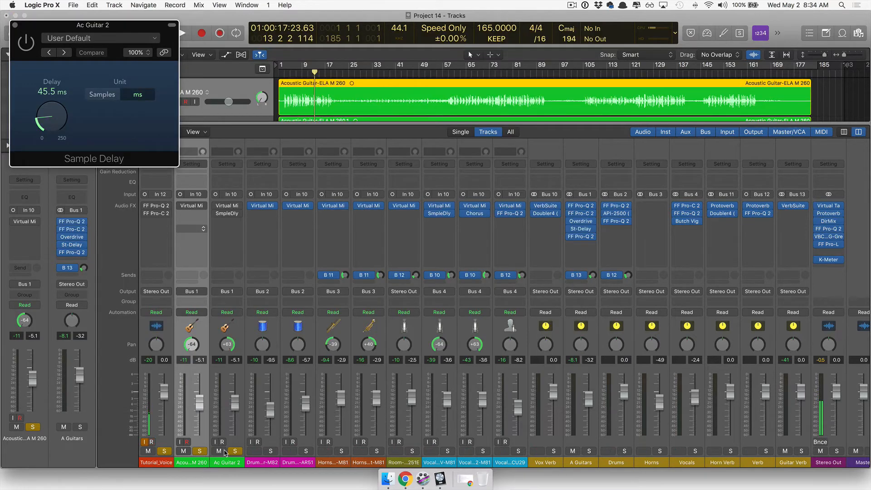
Step: Enable the Sample Delay on Ac Guitar 2 and the Virtual Mix Rack on both acoustic guitars
left_click(216, 207)
left_click(215, 207)
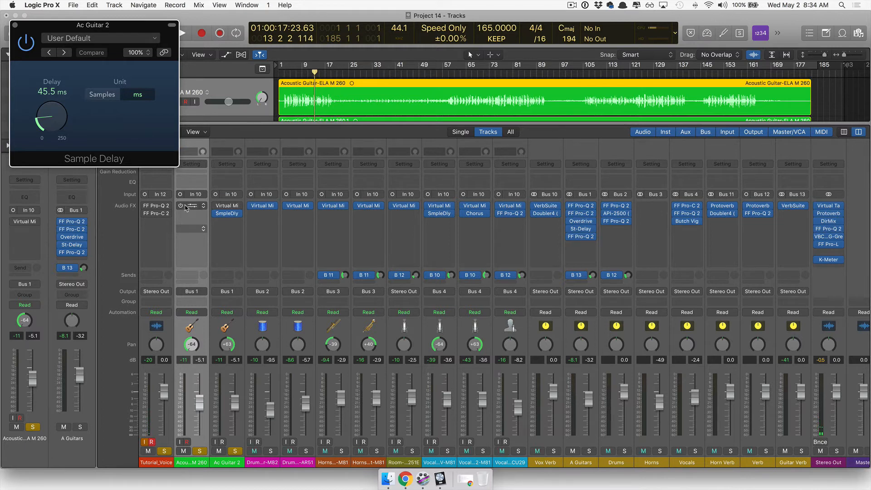
left_click_drag(181, 206, 219, 208)
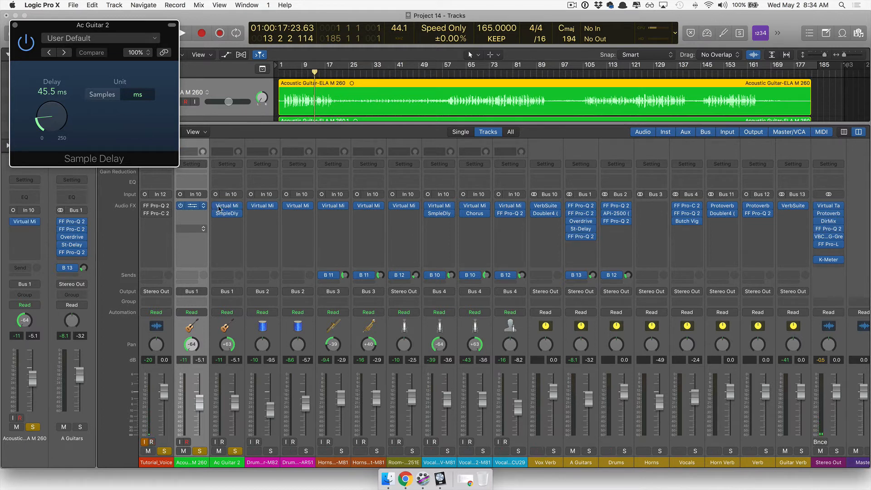
Step: Play both guitars from the start to about bar 15, toggling their Virtual Mix Racks together to compare, and leave them enabled
key("Return")
key("space")
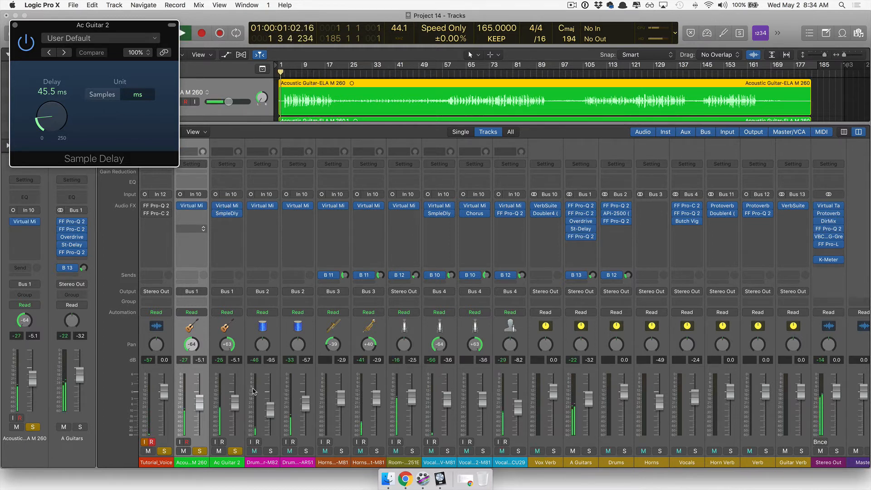
left_click(235, 465)
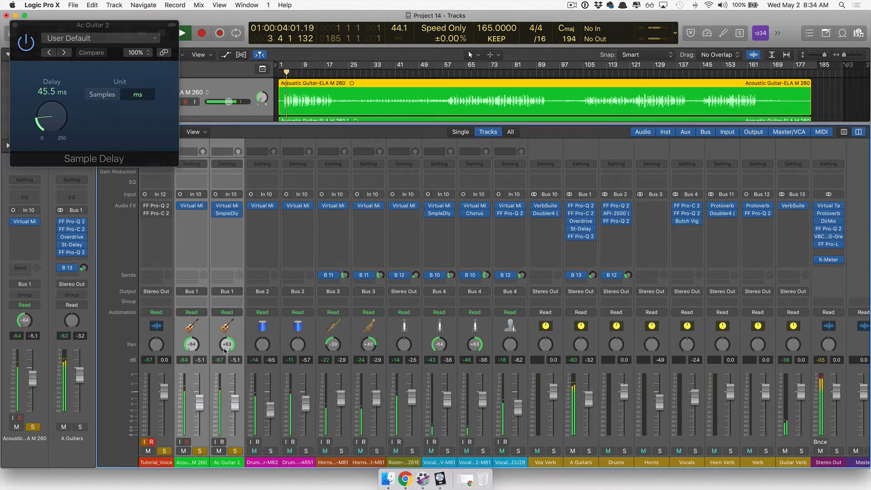
left_click(217, 208)
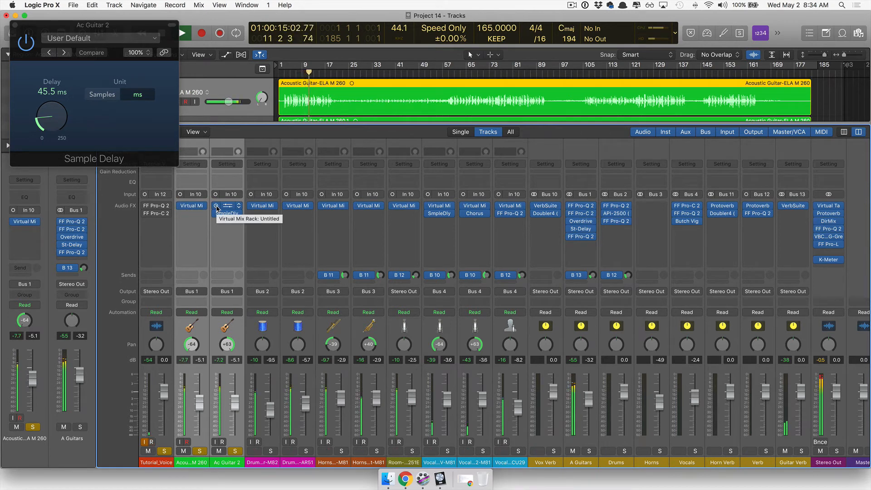
left_click(217, 207)
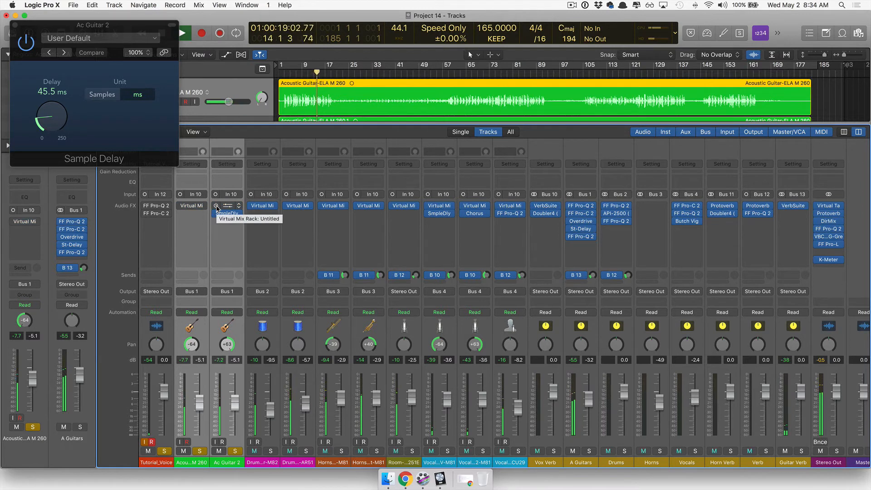
left_click(216, 206)
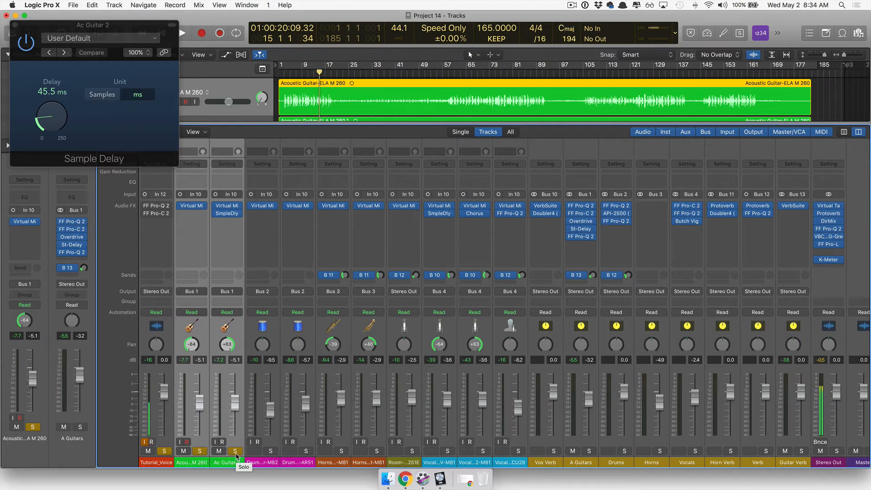
Step: Move the solo from the guitars to the two drum channels, keeping Tutorial_Voice soloed, and bypass the drums' Virtual Mix Racks
left_click(205, 455)
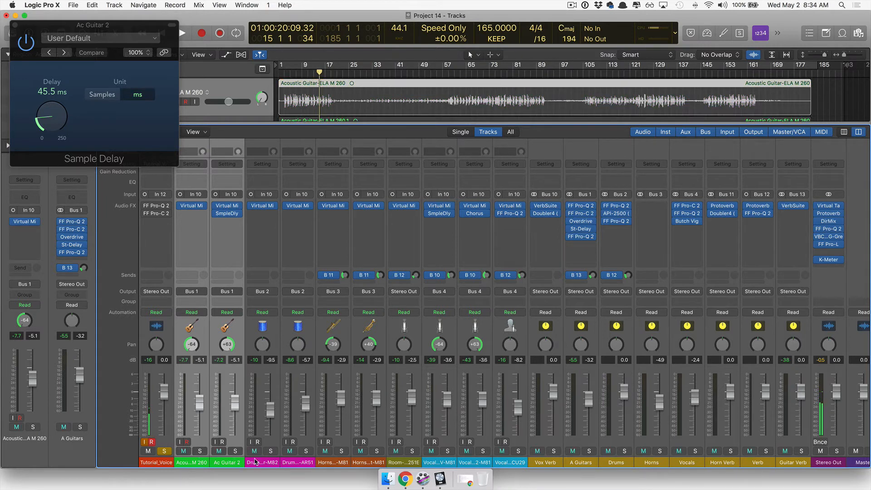
left_click(165, 451)
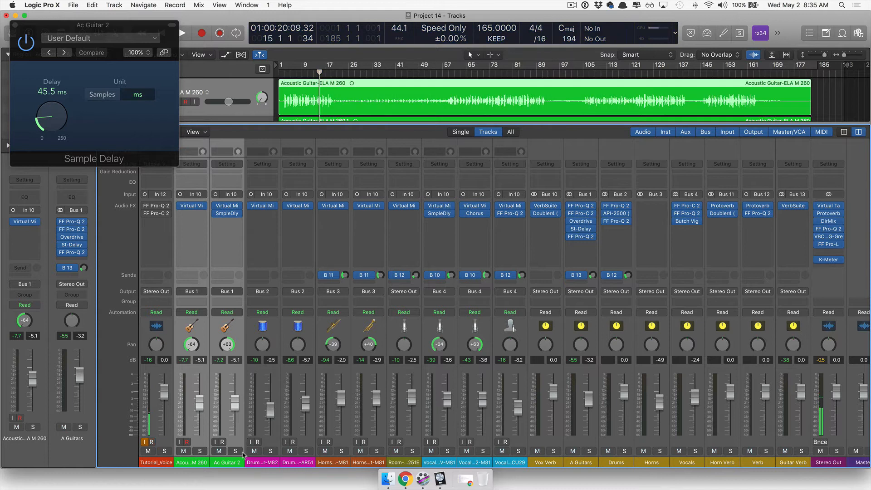
left_click(295, 463)
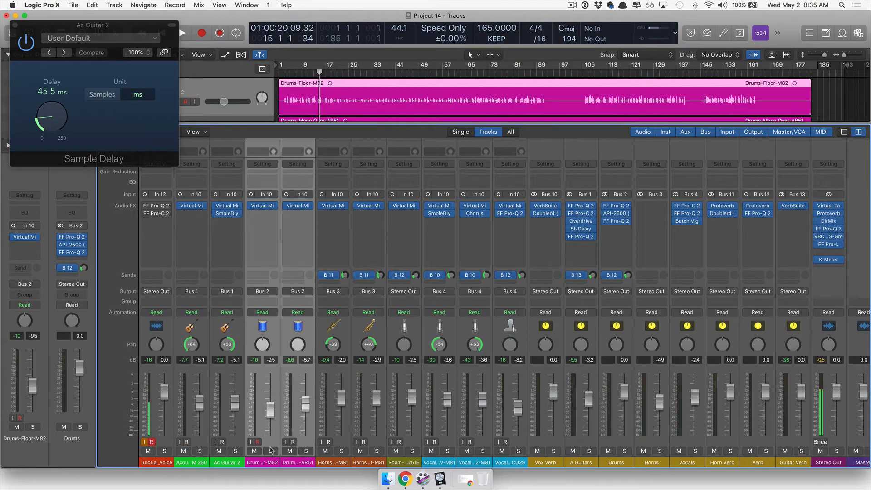
left_click(164, 451)
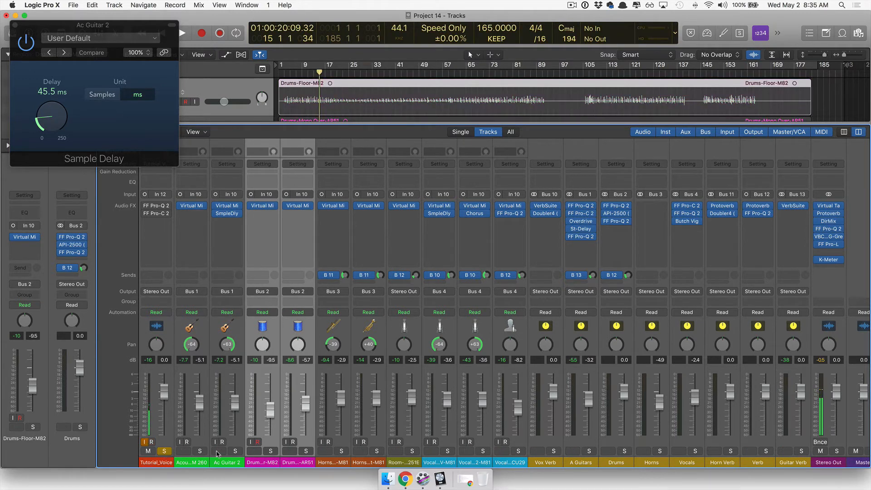
left_click(306, 451)
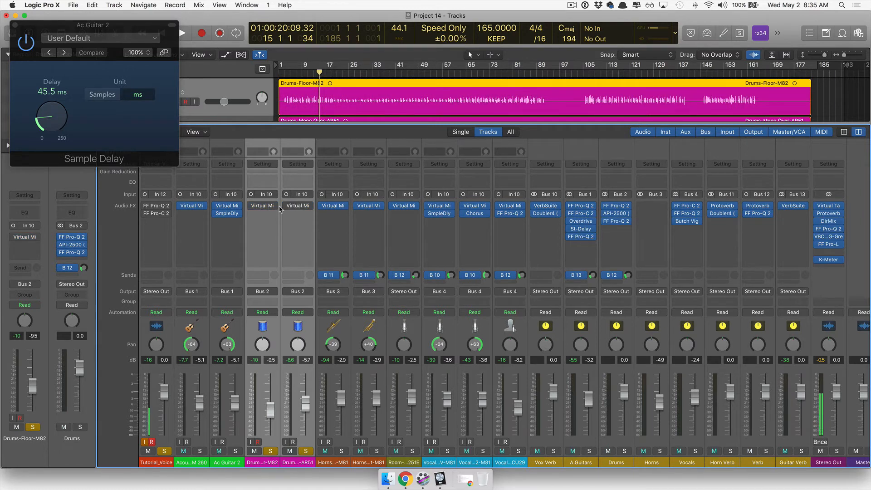
Step: Play the soloed drums from the start to about bar 13, enabling their bypassed Virtual Mix Racks during playback to compare
key("Return")
key("space")
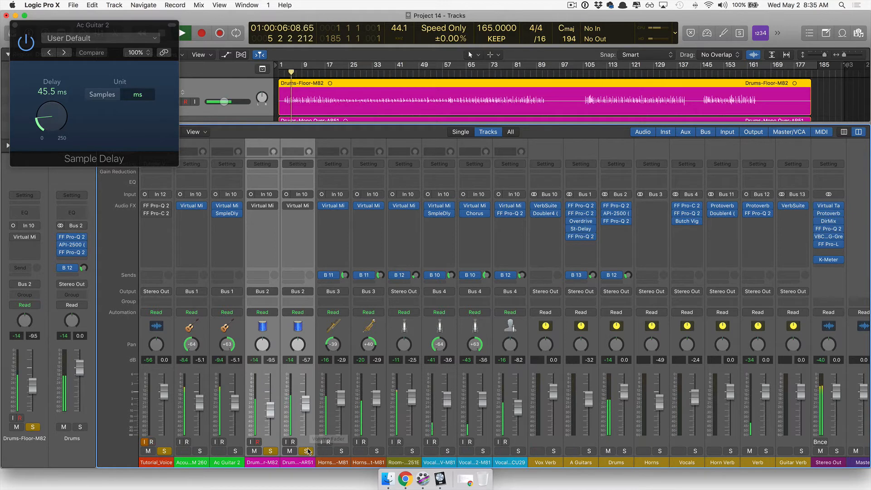
mouse_move(287, 208)
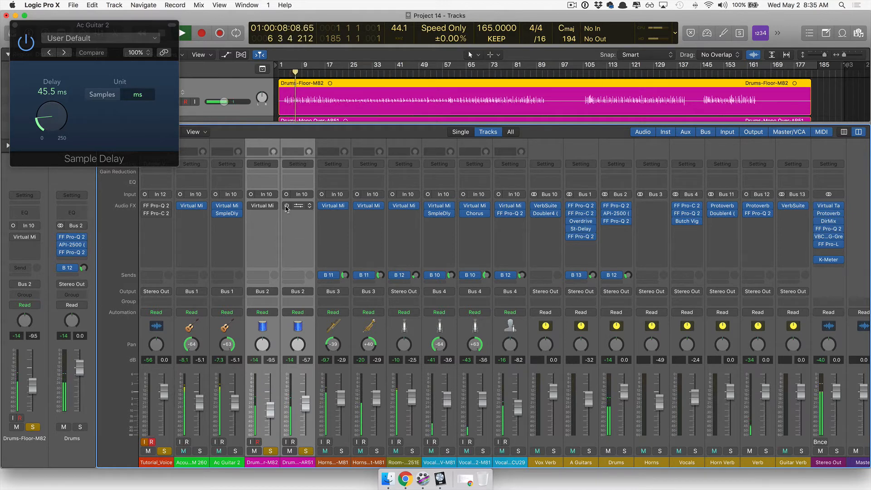
left_click(251, 205)
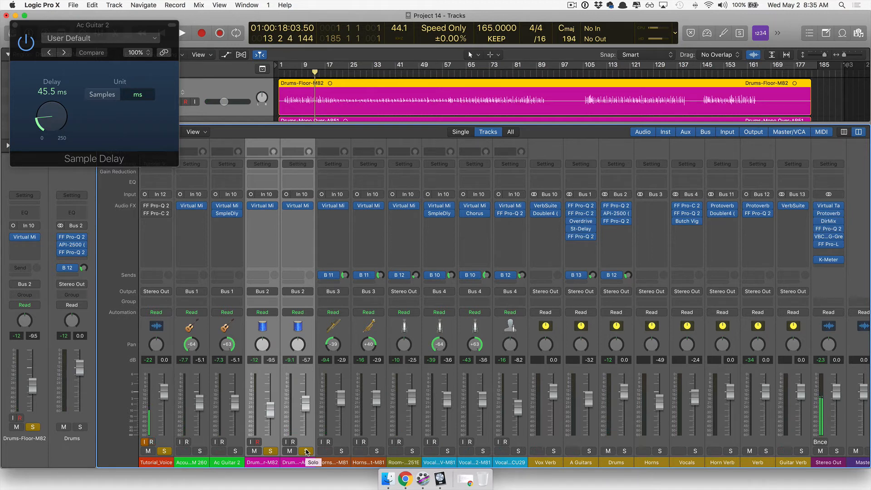
Step: Move the solo from the two drum channels to both horn channels, keeping Tutorial_Voice soloed
left_click(307, 451)
left_click(271, 451)
left_click(337, 461)
left_click(376, 462, "shift")
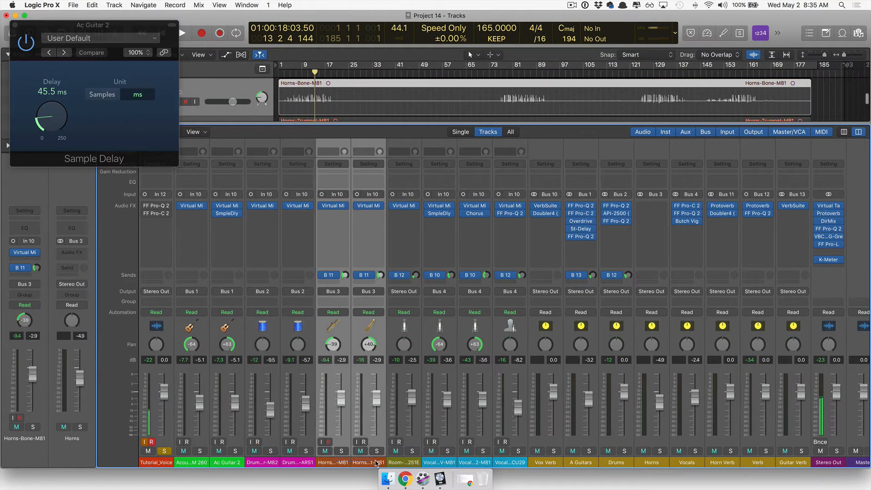
left_click(341, 451)
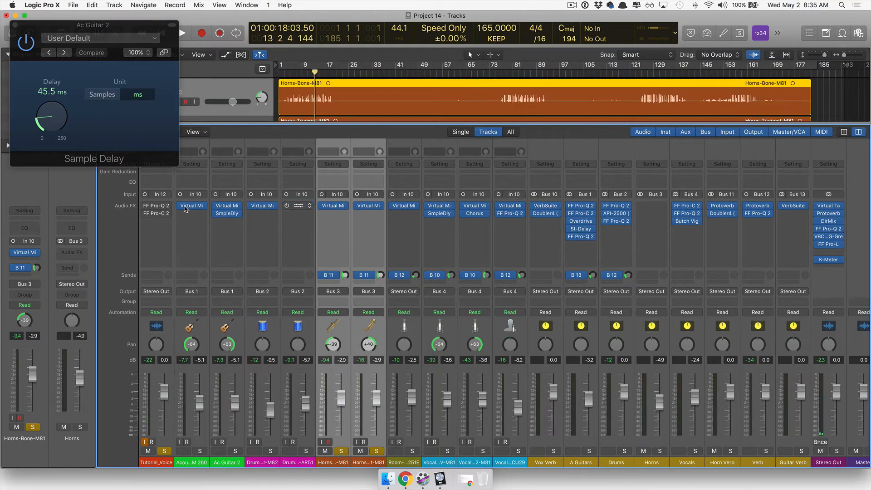
Step: Play the soloed horns from the start with their Virtual Mix Racks bypassed, enabling both racks during playback to compare
left_click(286, 206)
left_click(323, 206)
key("Return")
key("space")
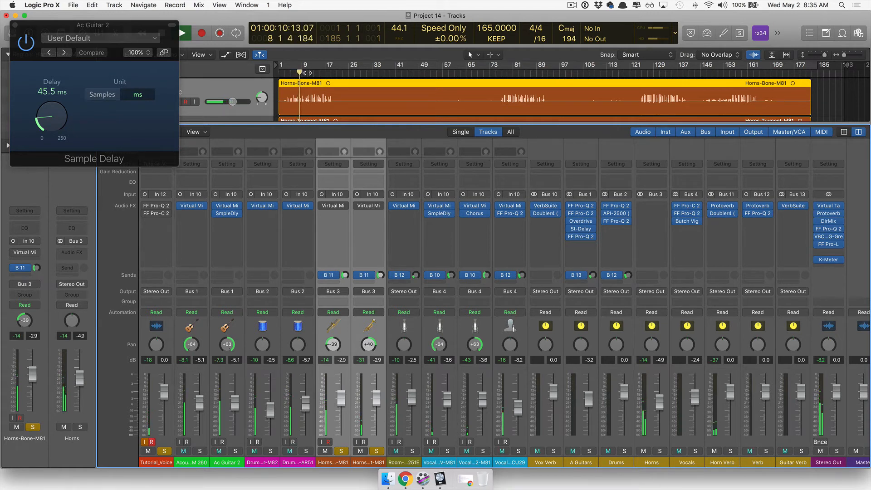
left_click(322, 206)
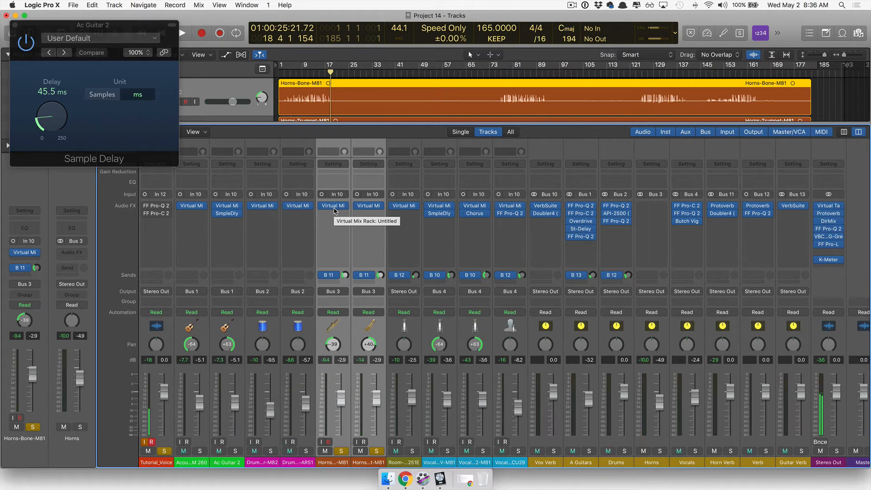
Step: Examine the Virtual Mix Rack settings on Horns-Bone-M81 and Horns-Trumpet-M81, closing both along with the open Sample Delay window
mouse_move(335, 209)
left_click(334, 207)
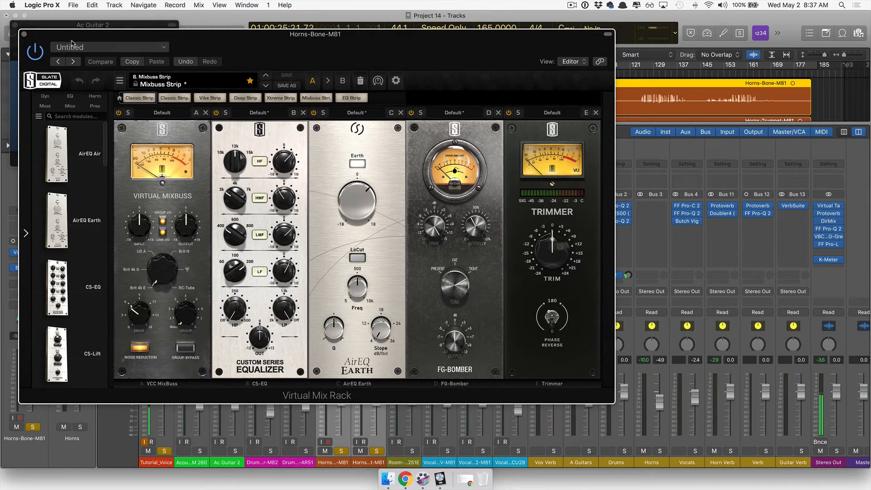
left_click(24, 34)
left_click(370, 206)
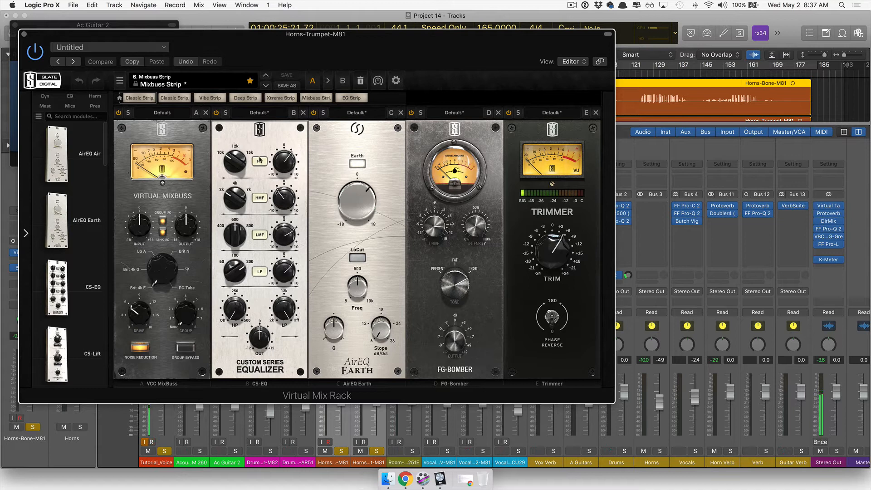
left_click(24, 34)
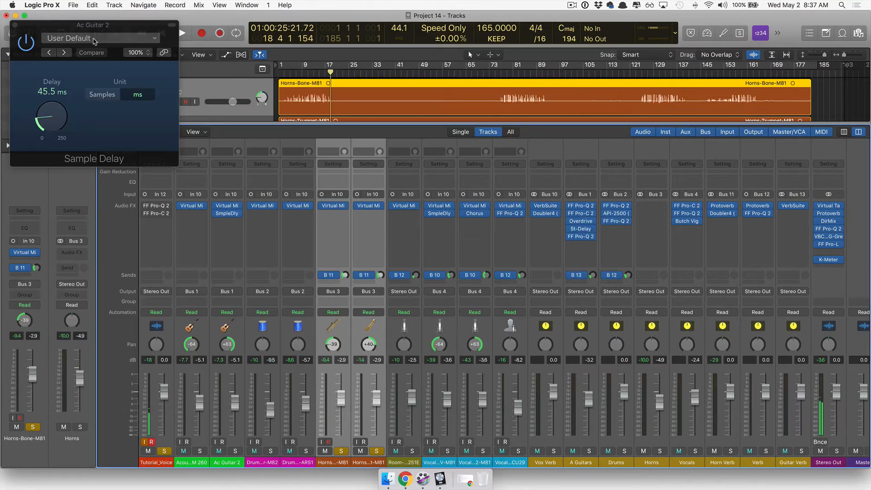
left_click(15, 25)
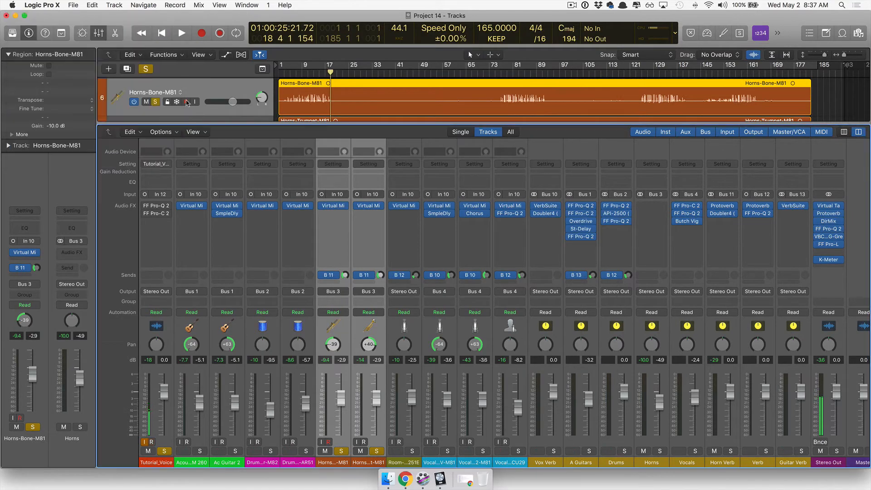
Step: Move the solo from the horns to Room-ELA M 251E and play it from the start to about bar 16
left_click(342, 452)
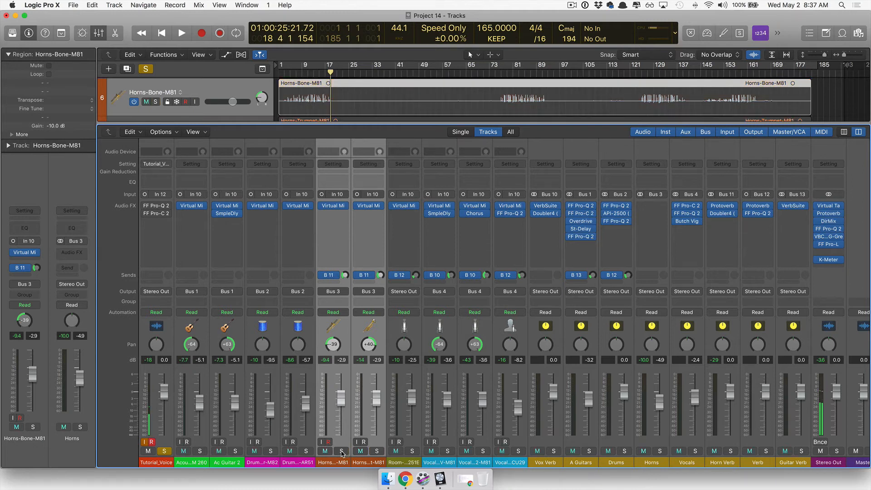
left_click(404, 459)
left_click(412, 452)
key("Return")
key("space")
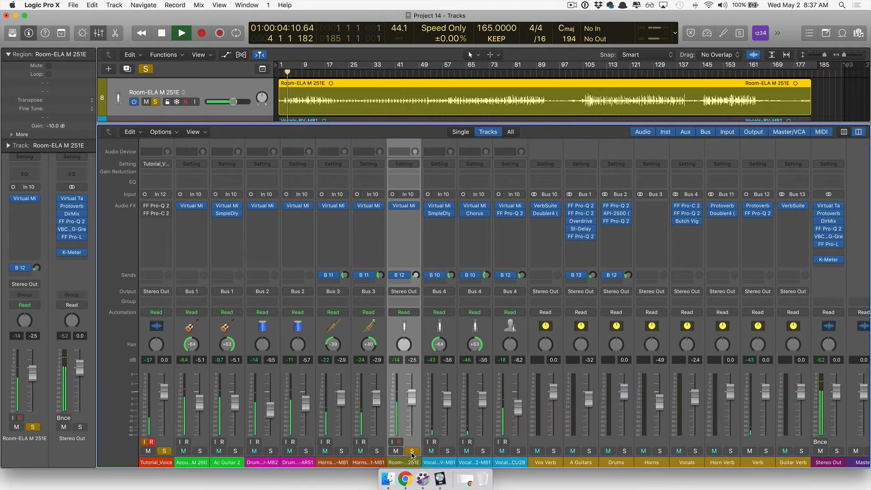
mouse_move(395, 208)
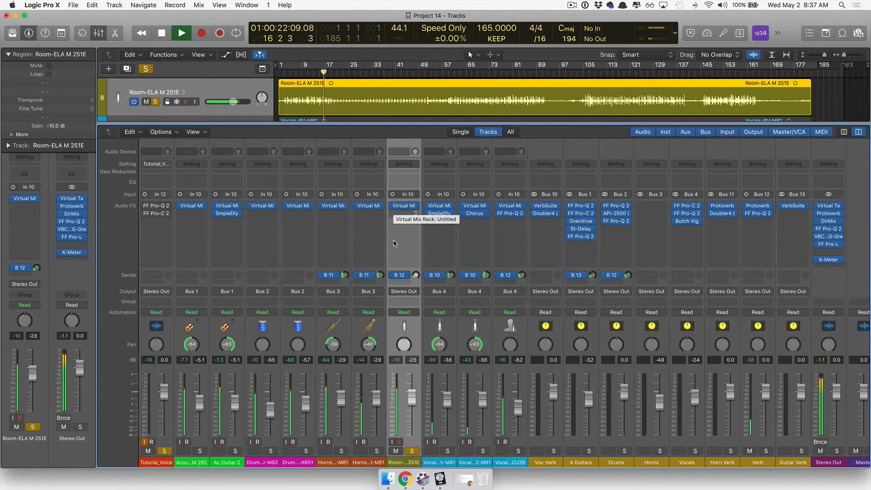
key("space")
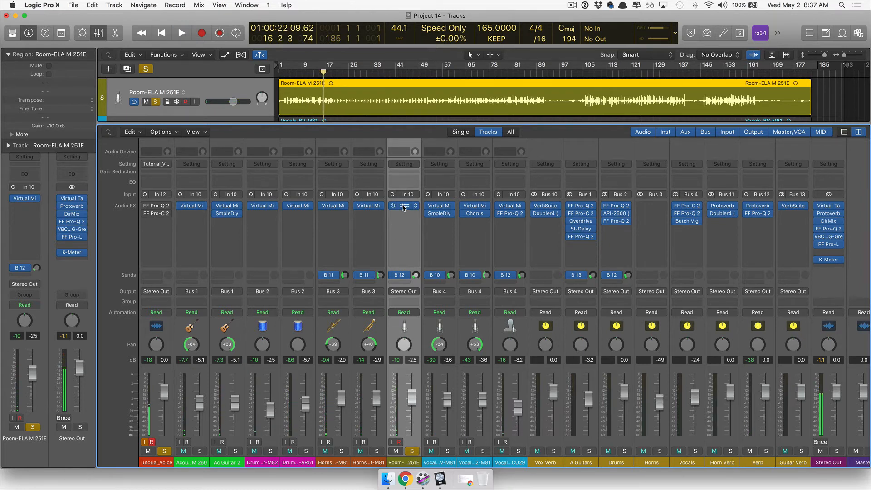
Step: Examine the Virtual Mix Rack on Room-ELA M 251E, including its Trimmer module, and close its window
left_click(403, 207)
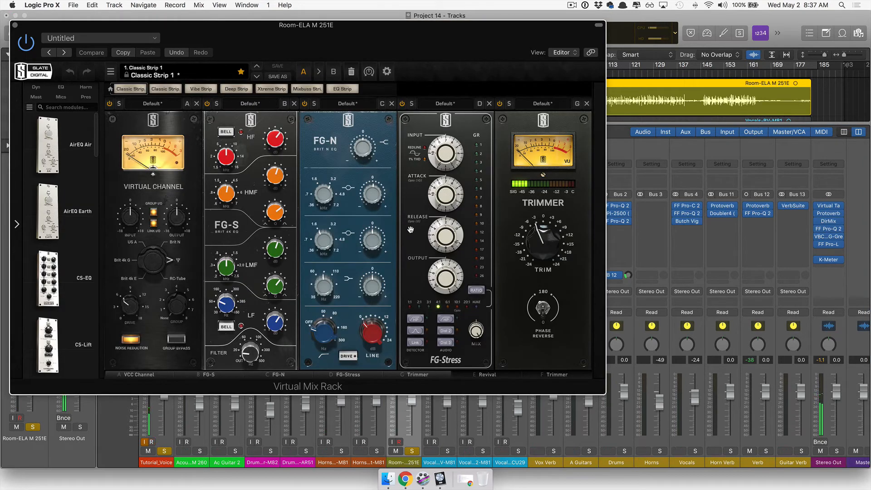
left_click_drag(540, 233, 535, 258)
left_click(15, 25)
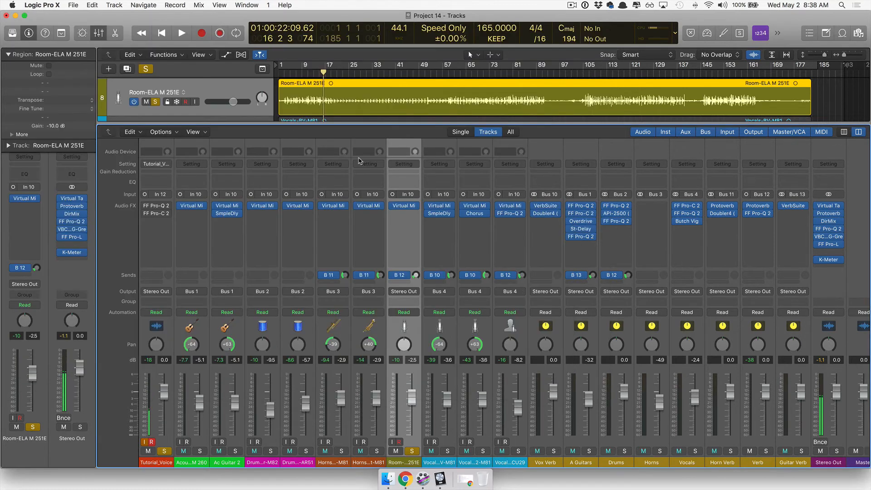
Step: Move the solo from the room channel to the background vocals Vocals-BV-M81 and Vocals-BV2-M81
left_click(449, 463)
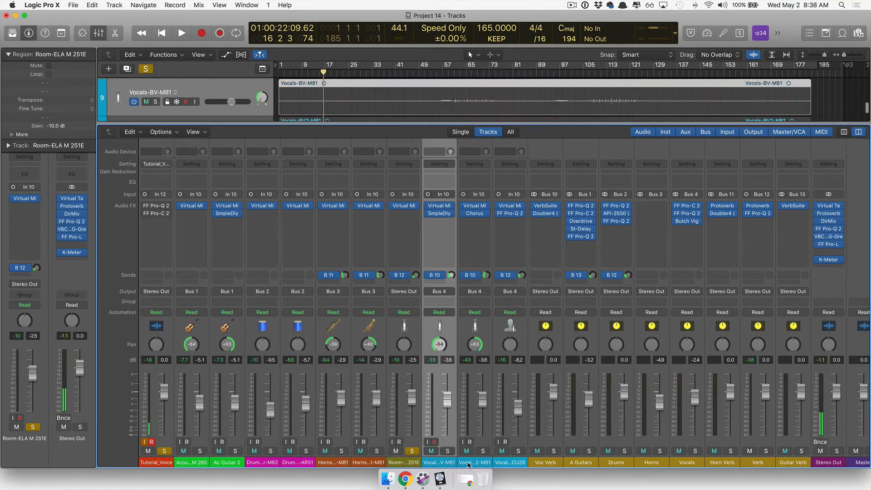
left_click(482, 463, "shift")
left_click(504, 464, "shift")
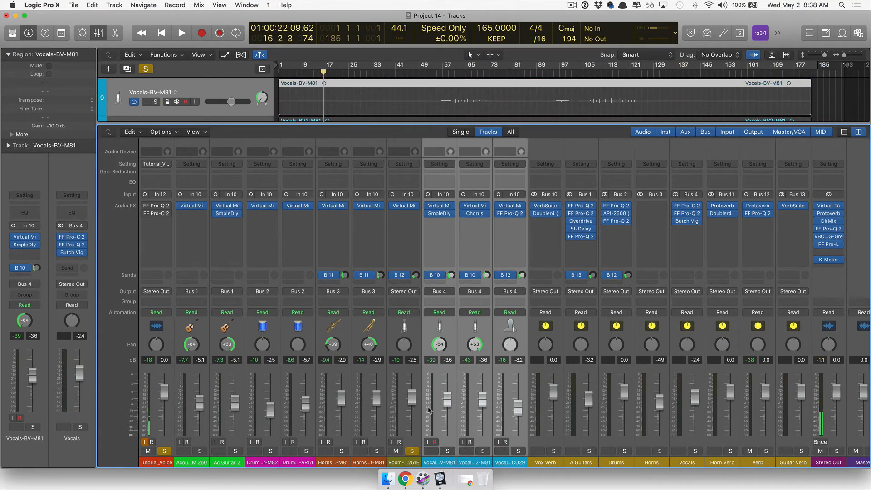
left_click(412, 451)
left_click(448, 461)
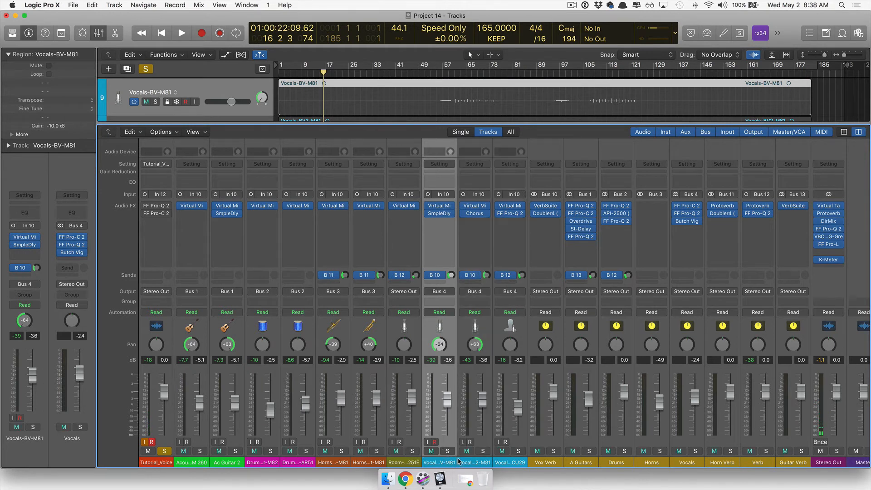
left_click(468, 463)
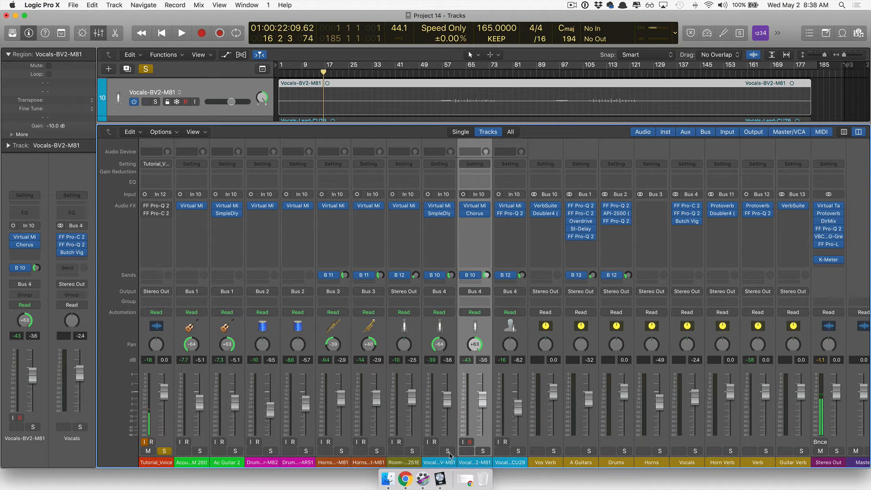
left_click(448, 451)
left_click(483, 451)
Step: Start playback near bar 95, bypass all plug-ins on both background vocals, and select the two channels together
left_click(576, 73)
key("space")
left_click(548, 75)
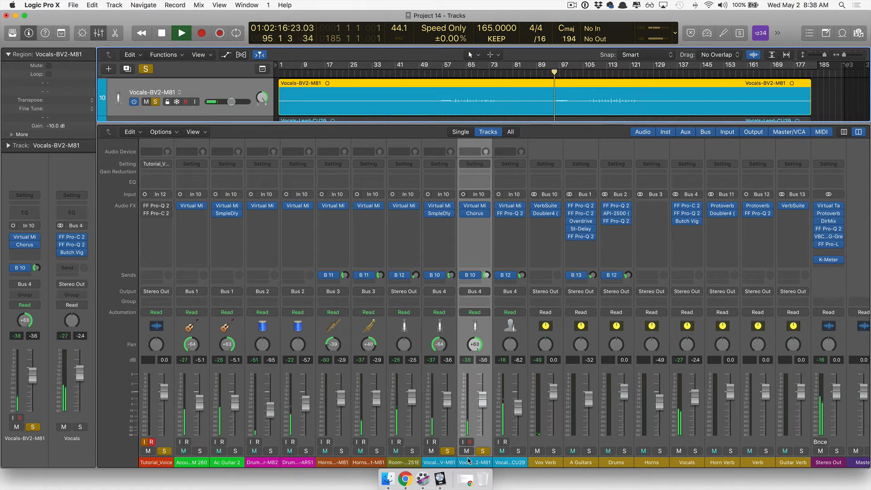
mouse_move(470, 215)
mouse_move(464, 214)
left_mouse_down()
mouse_move(464, 206)
mouse_move(429, 206)
left_mouse_up()
left_click_drag(441, 462, 472, 462)
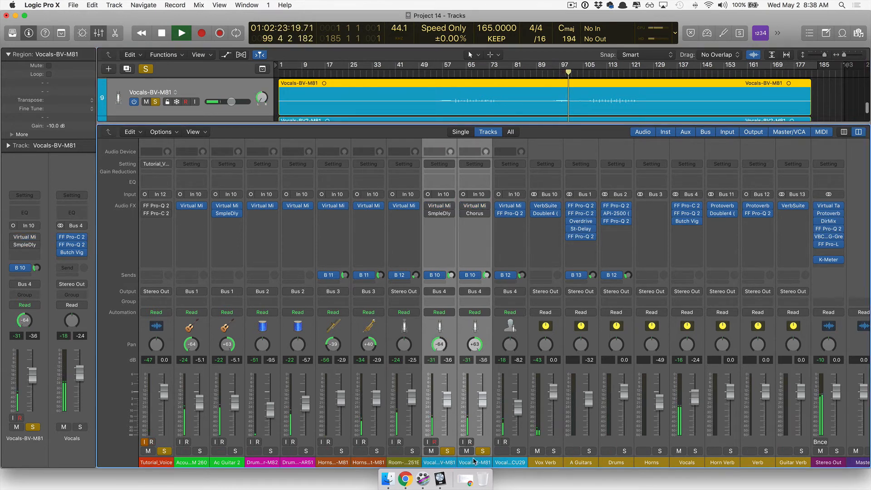
Step: Toggle both background vocals' plug-ins on and back off during playback to compare, stopping at about bar 109
left_click(429, 206)
left_click(429, 213)
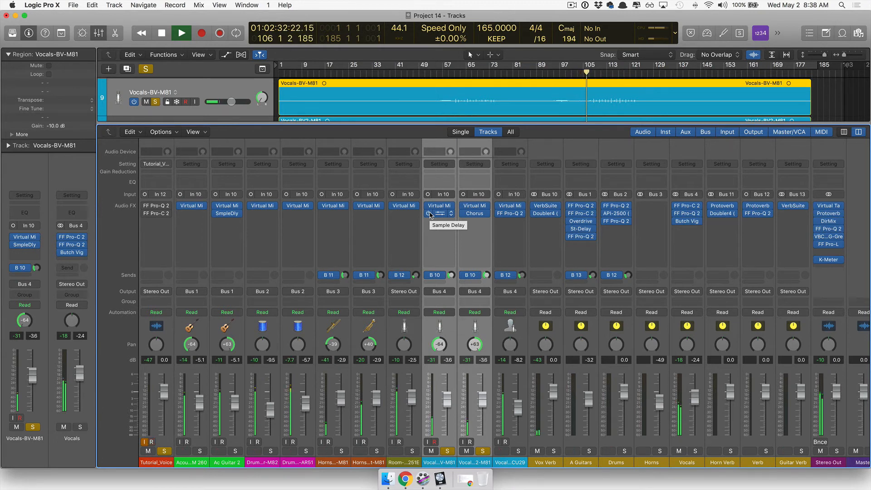
left_click(430, 214)
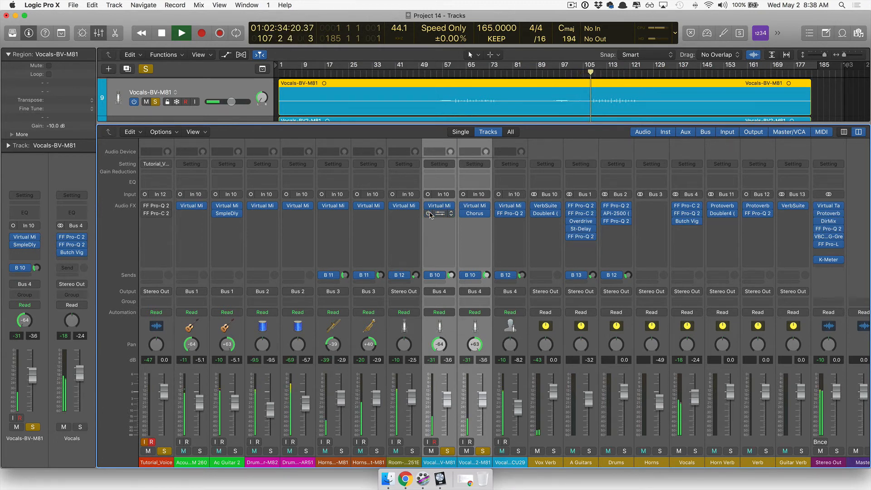
left_click(429, 206)
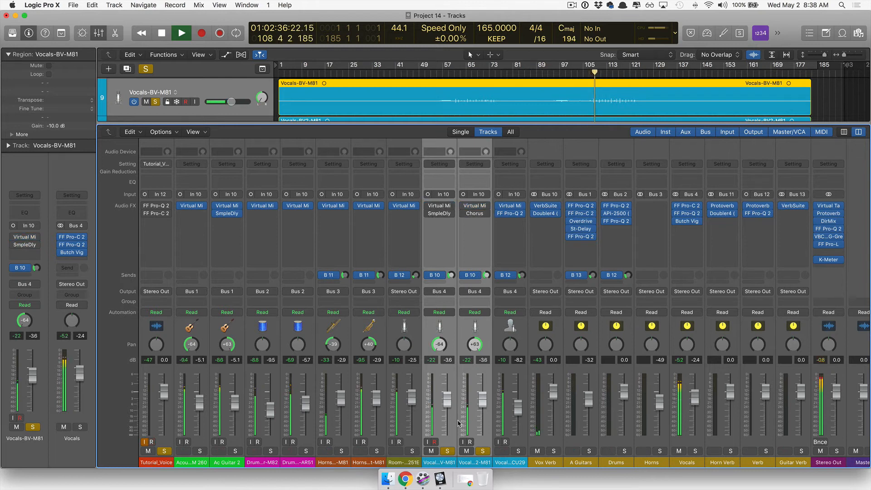
key("space")
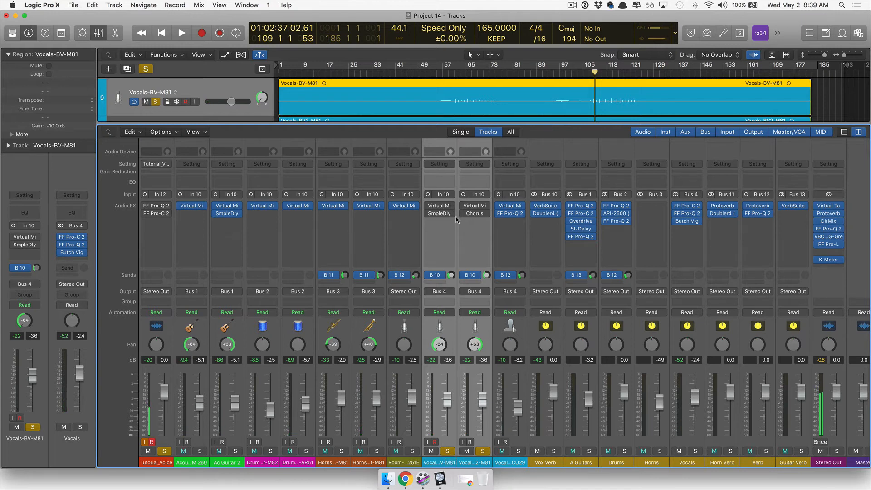
Step: Show the Chorus settings of Vocals-BV2-M81 and the Sample Delay settings of Vocals-BV-M81 in separate, non-overlapping windows
left_click(469, 227)
left_click(475, 216)
left_click(474, 216)
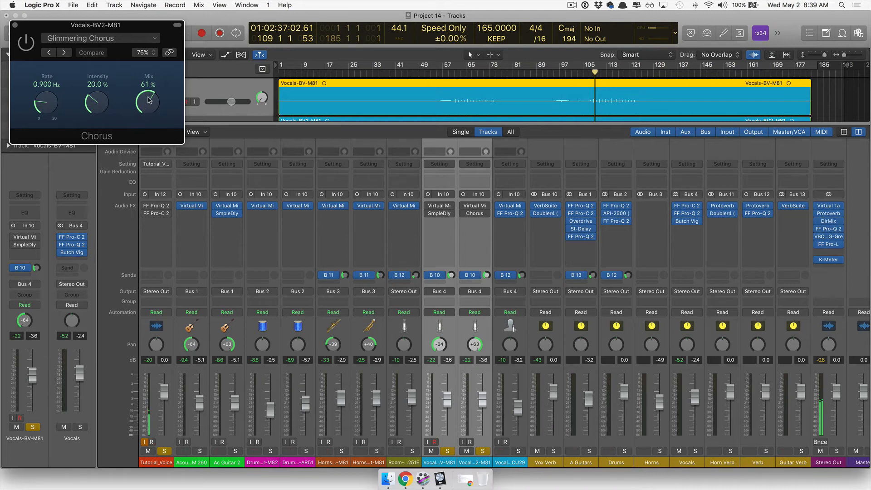
left_click(439, 214)
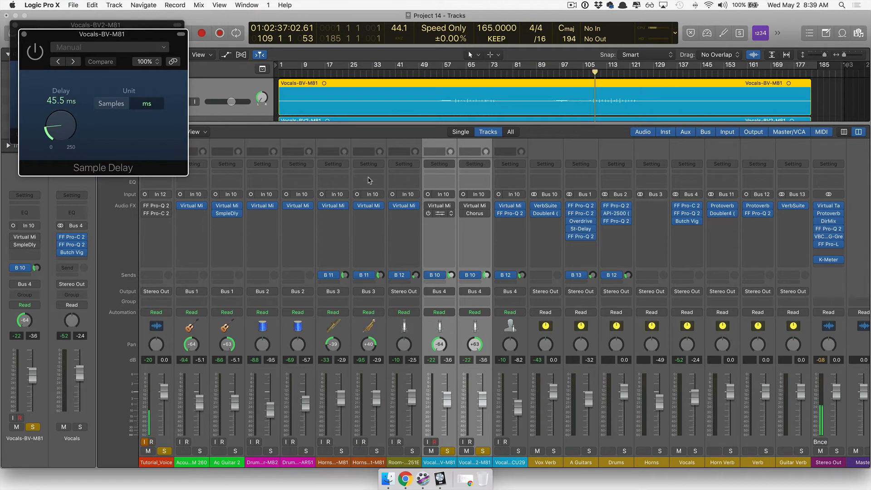
left_click_drag(148, 38, 371, 204)
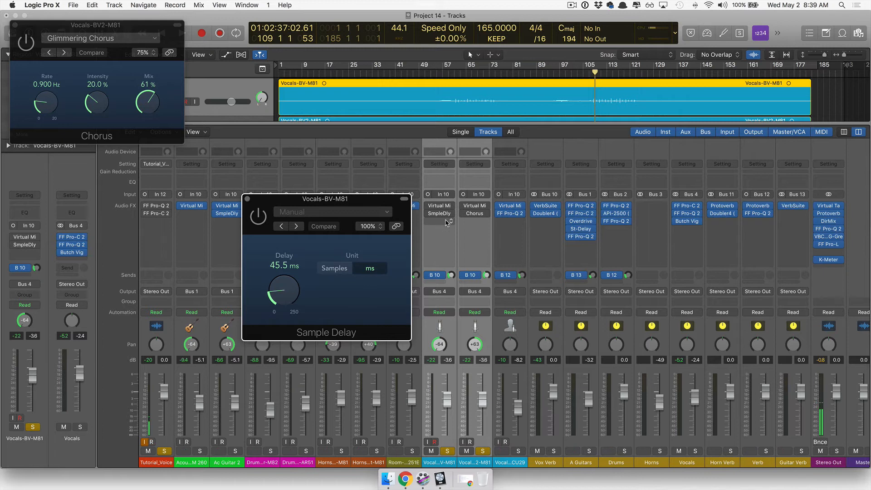
Step: Return the playhead to bar 95, unsolo Vocals-BV-M81, and play Vocals-BV2-M81 as the only soloed background vocal
left_click(446, 462)
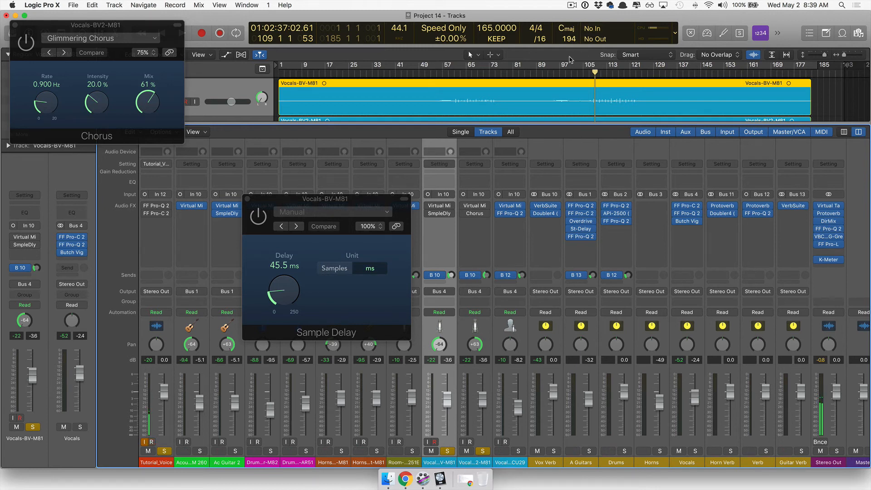
left_click(554, 74)
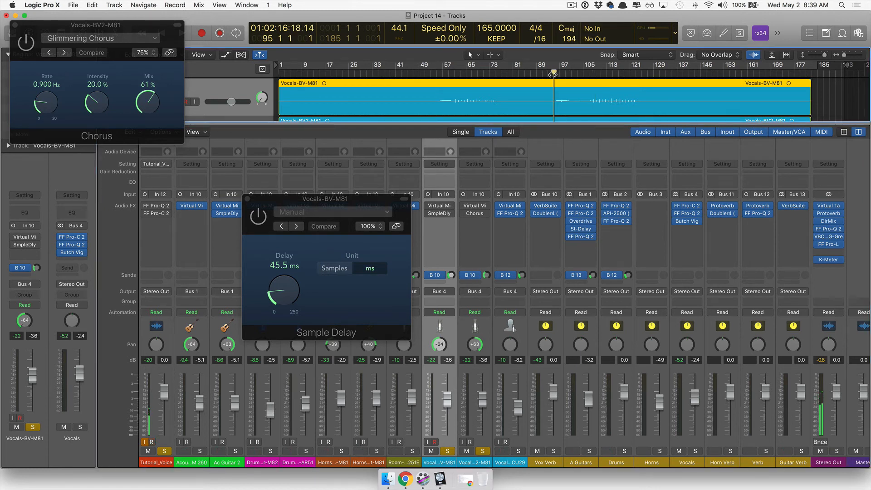
left_click(448, 452)
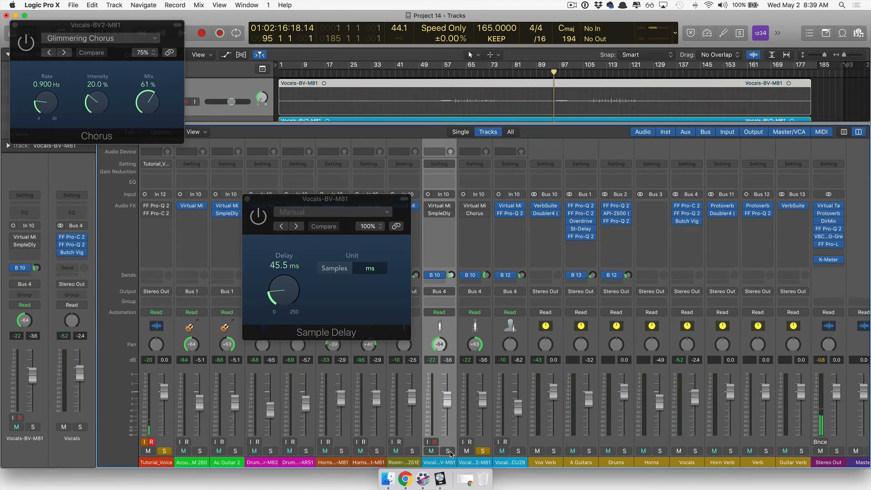
key("space")
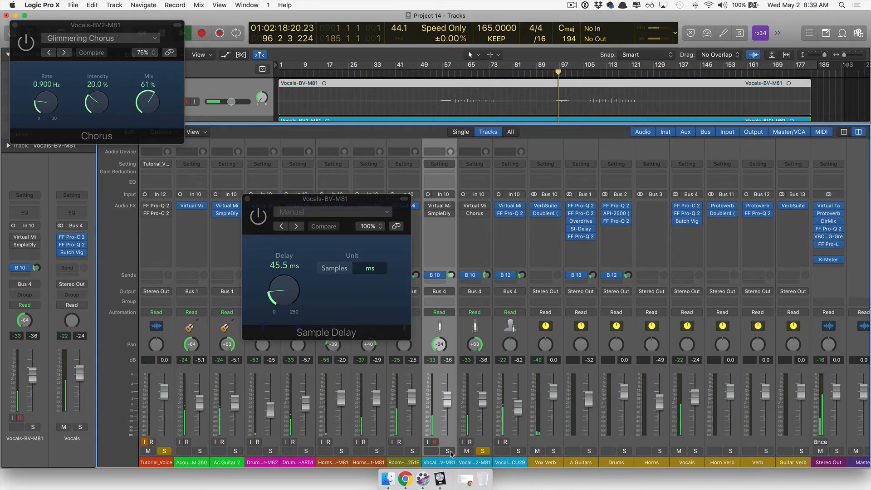
Step: Alternate the solo between the two background vocals during playback, stop at about bar 103, and leave both soloed
left_click(448, 451)
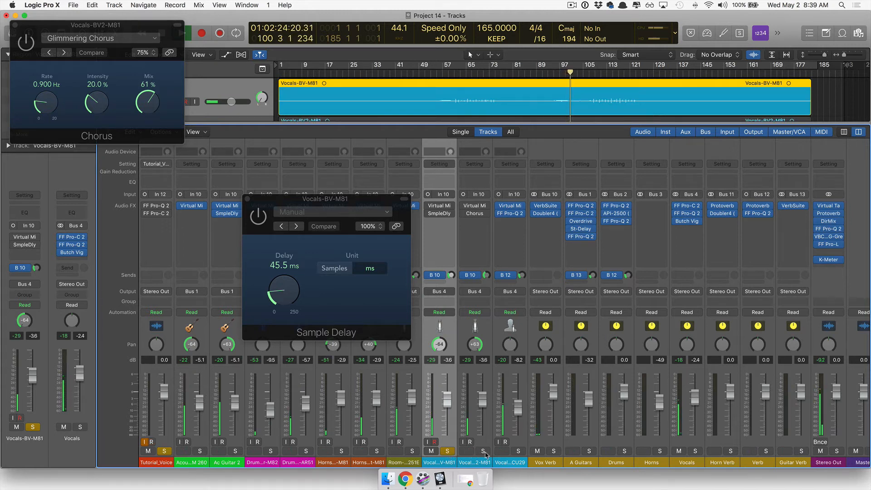
left_click(483, 452)
left_click(449, 451)
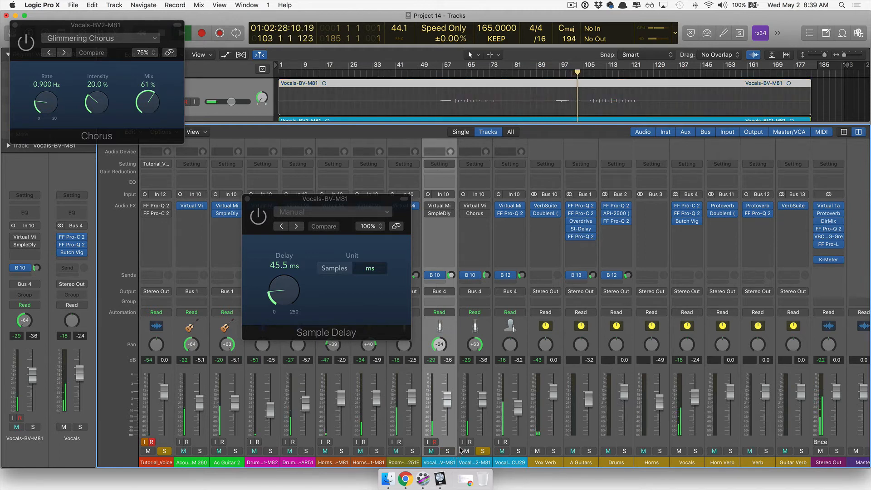
key("space")
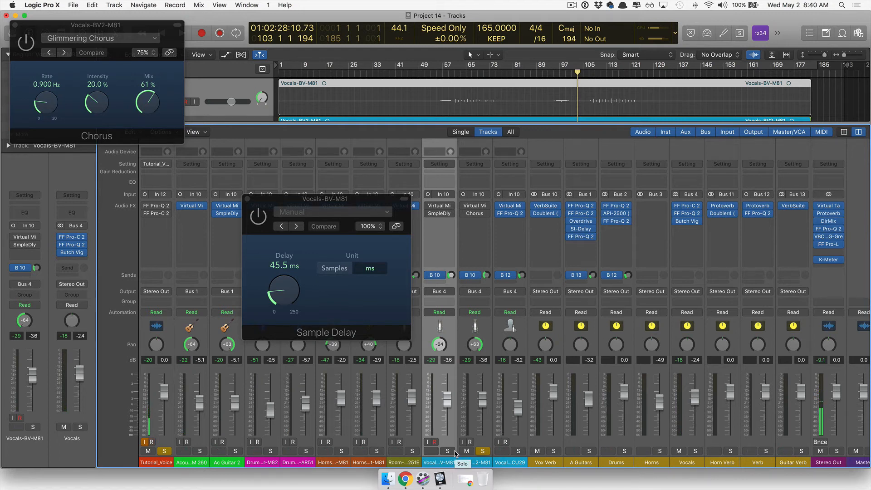
left_click(454, 452)
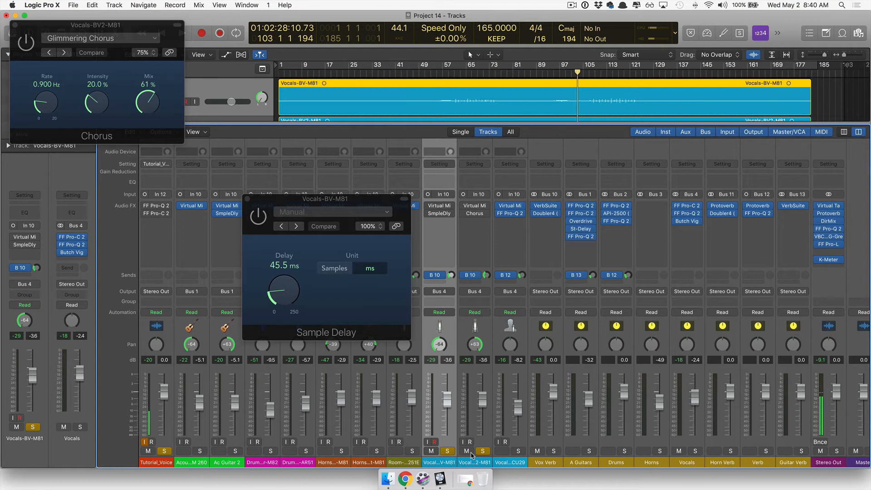
Step: Unsolo both background vocals and view the Virtual Mix Rack settings of Vocals-BV-M81 and Vocals-BV2-M81 in turn
left_click(448, 452)
mouse_move(440, 209)
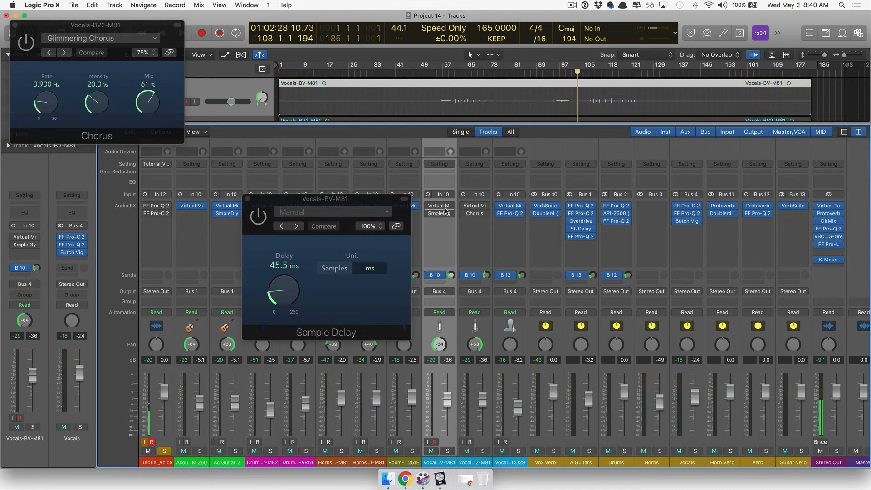
left_click(478, 206)
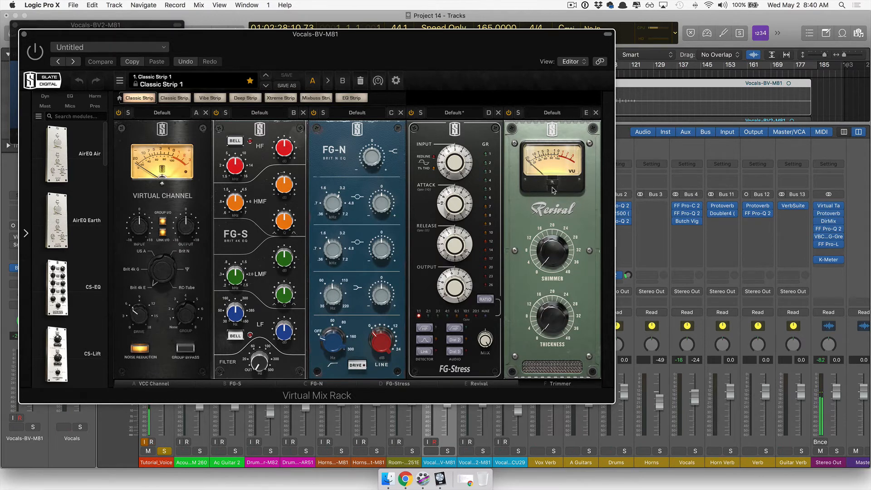
left_click(24, 35)
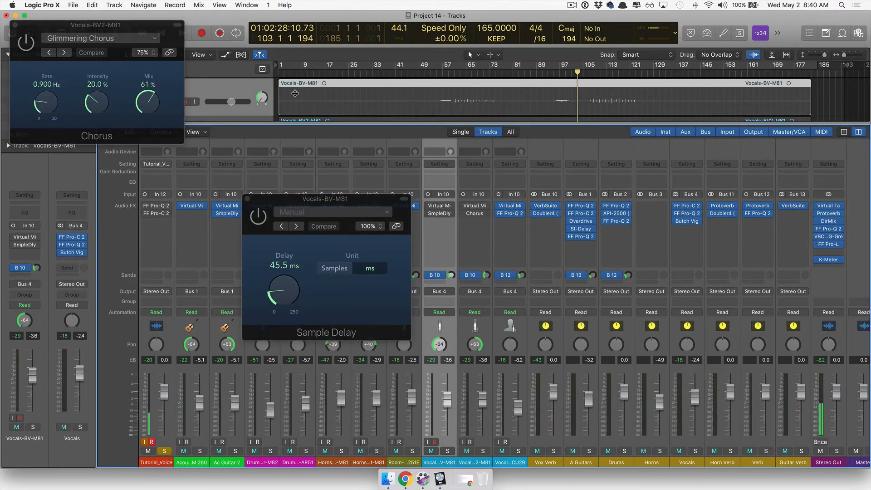
left_click(475, 208)
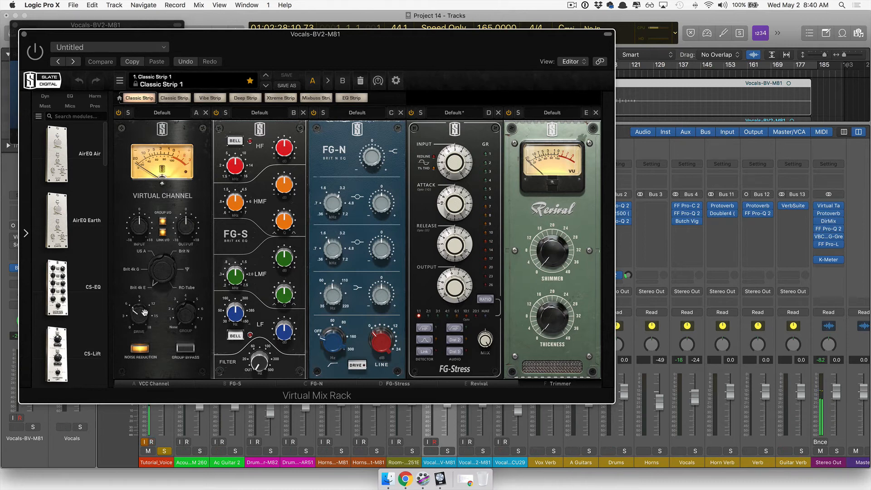
left_click(25, 34)
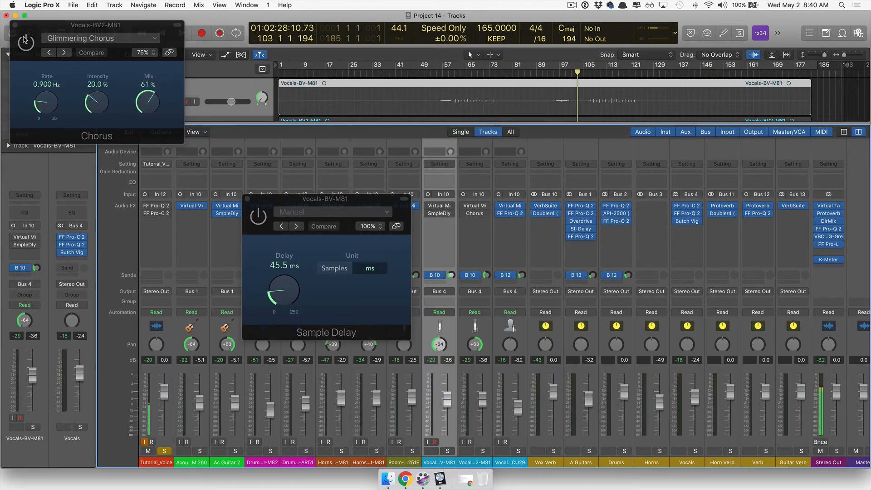
Step: Close the Sample Delay and Chorus windows and show the FF Pro-Q 2 curve of Vocals-Lead-CU29
left_click(247, 198)
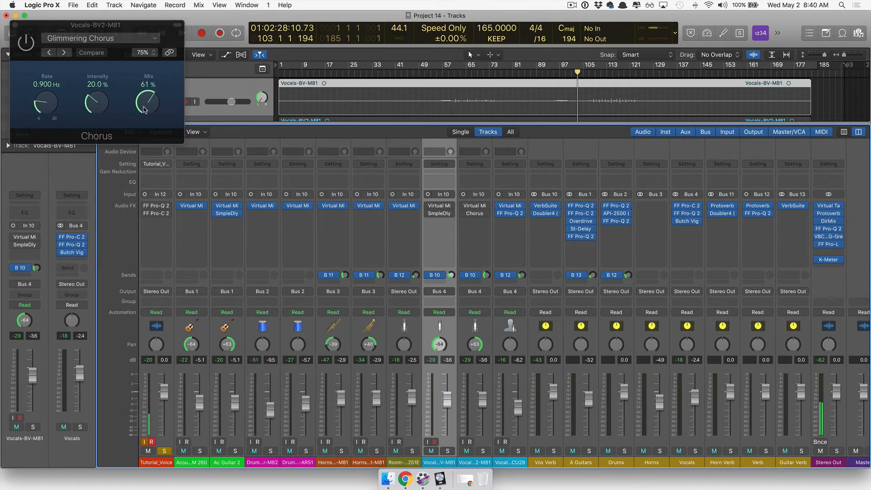
left_click(13, 25)
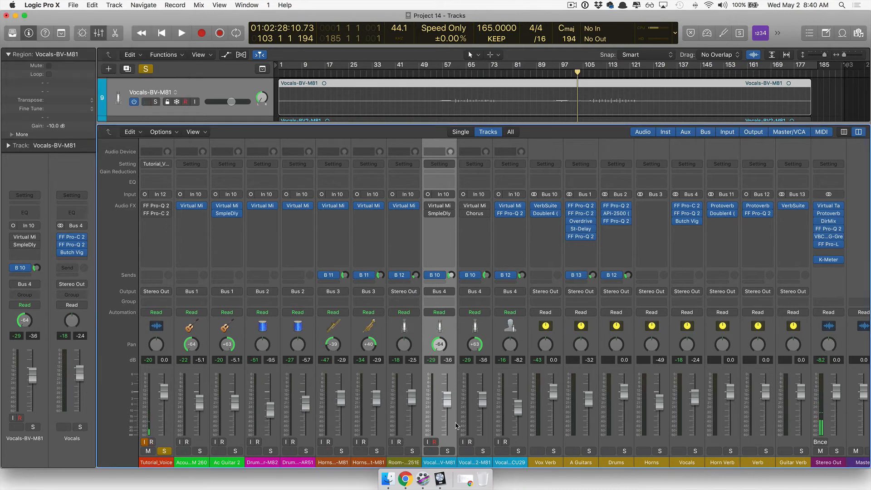
left_click(513, 462)
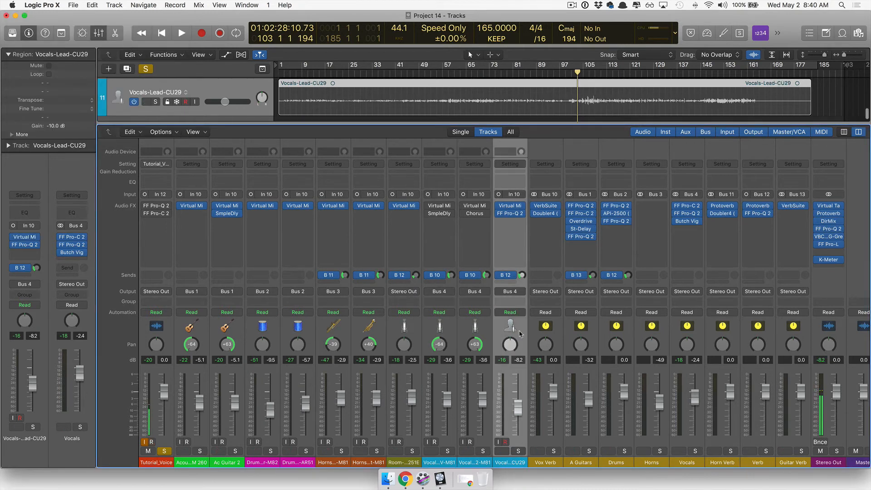
left_click(509, 217)
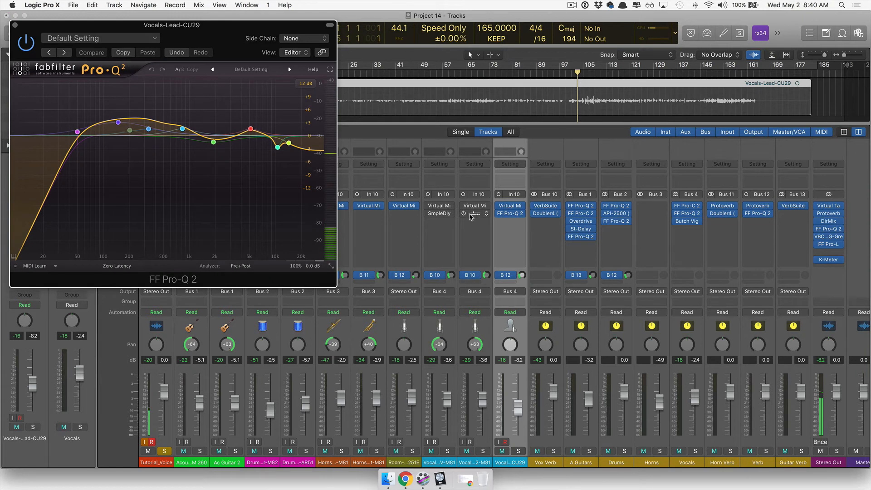
Step: Re-enable the plug-ins on Vocals-BV-M81 and Vocals-BV2-M81, leaving the lead vocal's empty insert slot without a plug-in
left_click(476, 462)
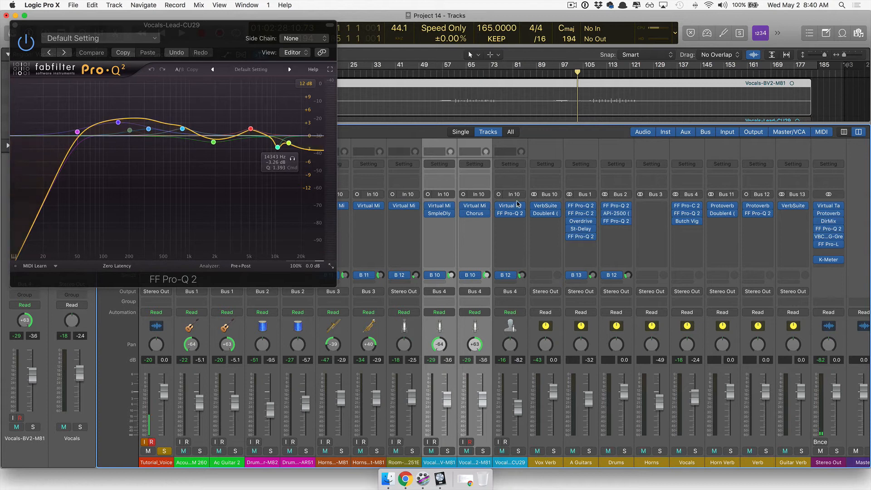
left_click(515, 222)
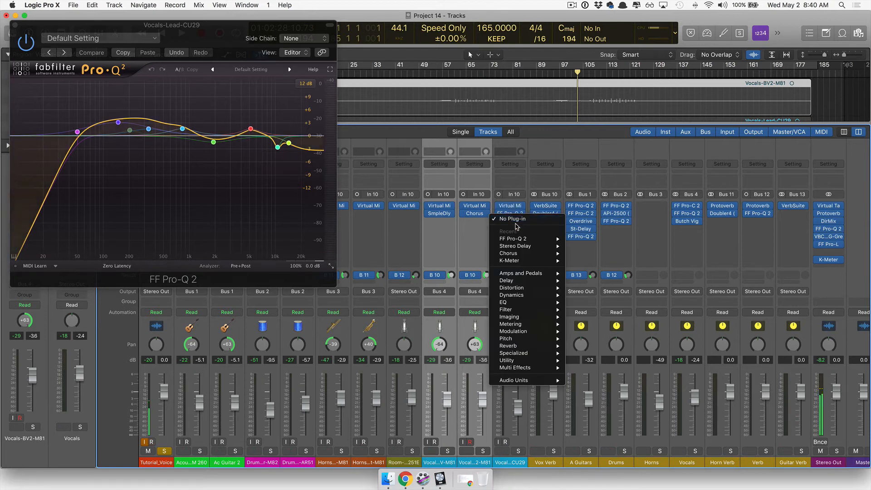
left_click(538, 153)
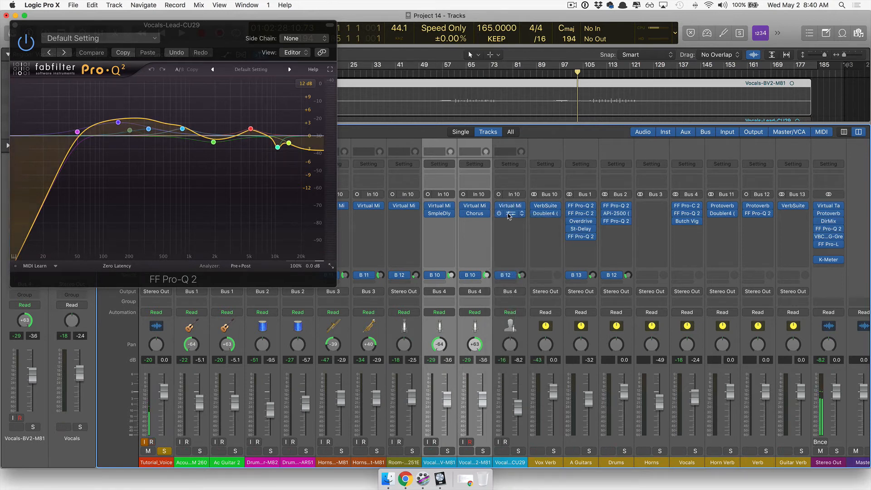
Step: Bypass the Virtual Mix Rack and FF Pro-Q 2 on Vocals-Lead-CU29, keep its EQ window open, and solo the track
left_click(510, 463)
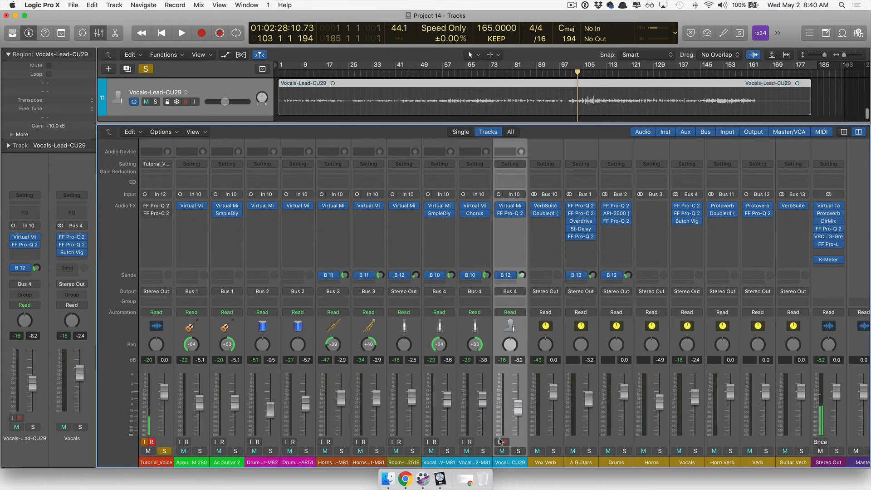
left_click(512, 214)
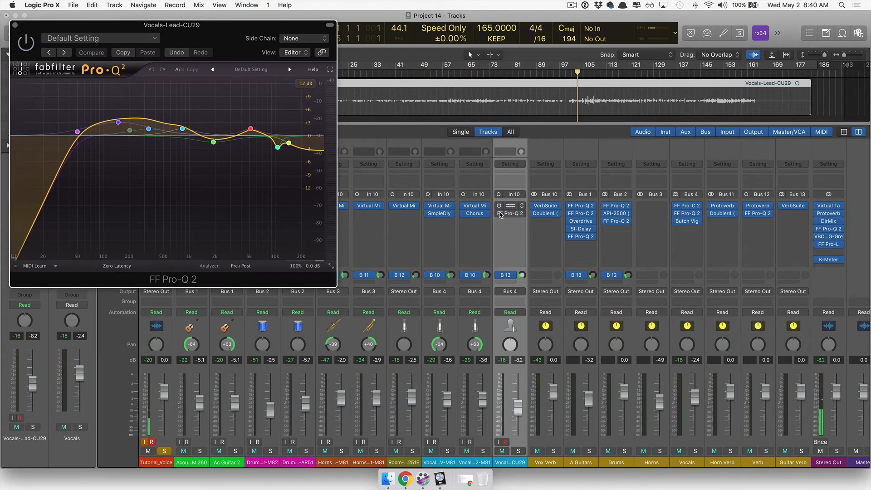
left_click(518, 451)
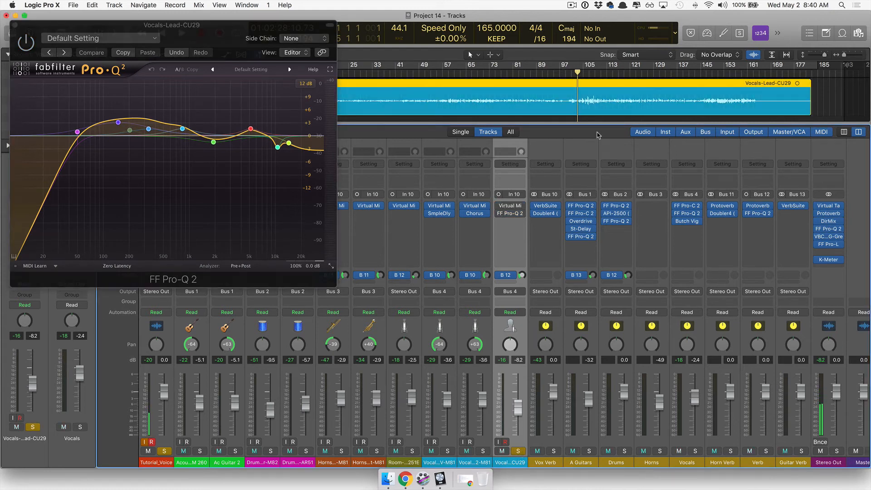
Step: Play the soloed lead vocal from bar 103, re-enable both of its plug-ins to compare, and stop at about bar 114
key("space")
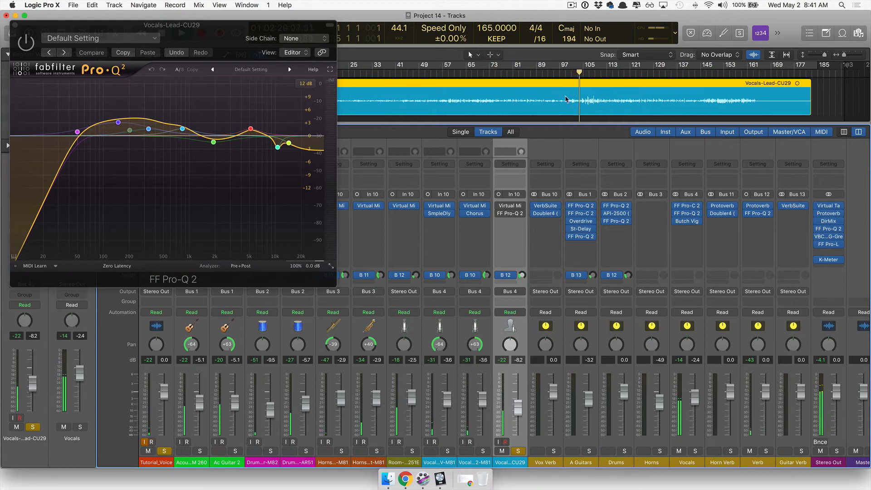
mouse_move(503, 215)
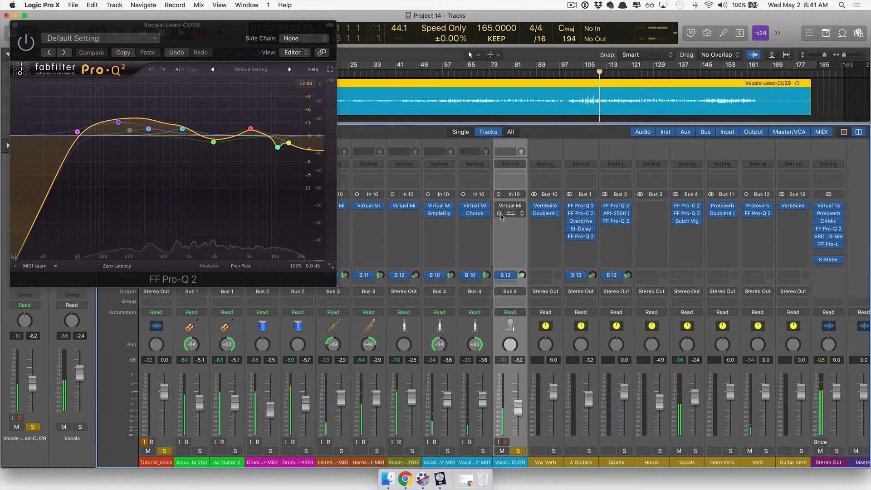
left_click(499, 213)
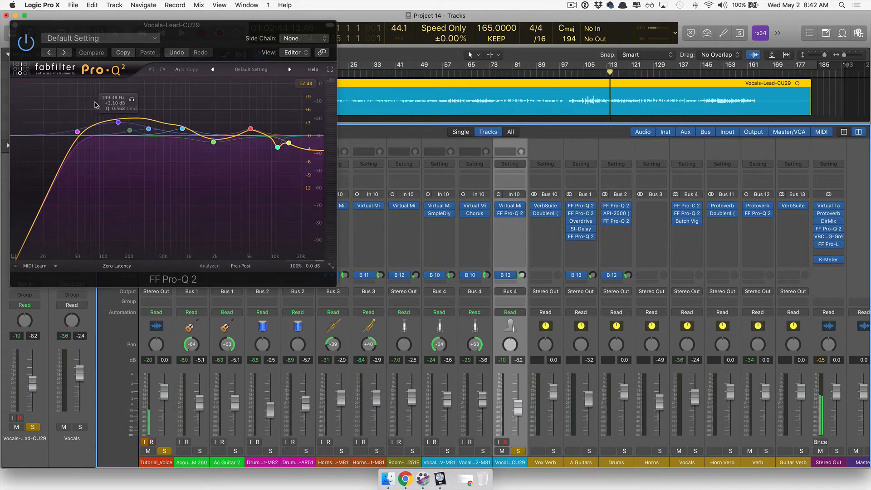
Step: Select the low and low-mid bands in the lead vocal's FF Pro-Q 2 and unsolo the track
left_click_drag(91, 104, 186, 136)
left_click(517, 451)
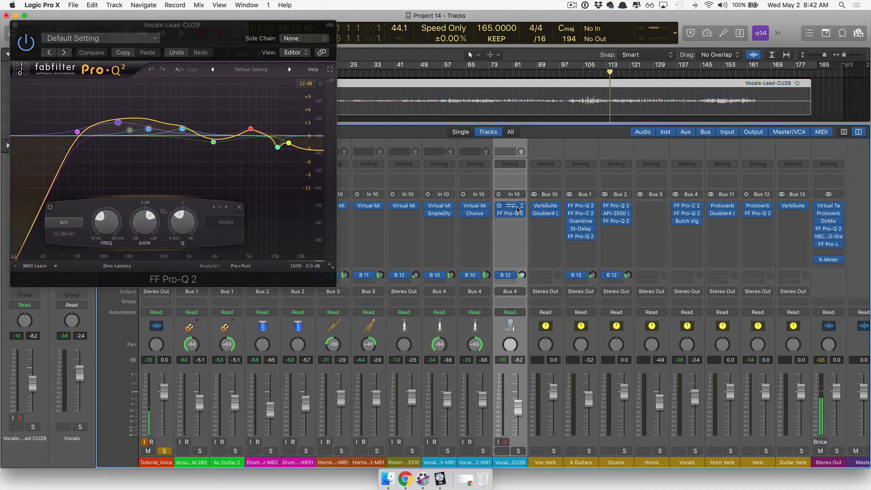
Step: Select all tracks from the first acoustic guitar to the lead vocal, and show Butch Vig Vocals on the selected Vocals bus
left_click(467, 463, "shift")
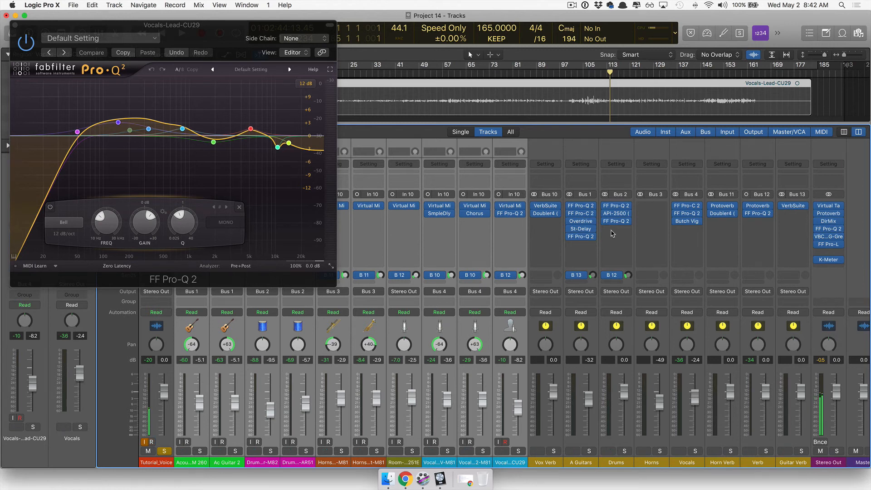
left_click(688, 221)
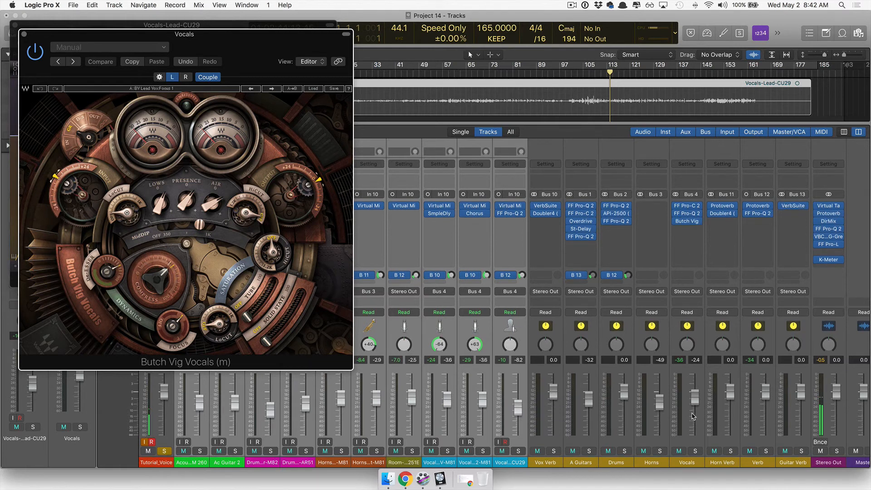
left_click(693, 462)
left_click(686, 214)
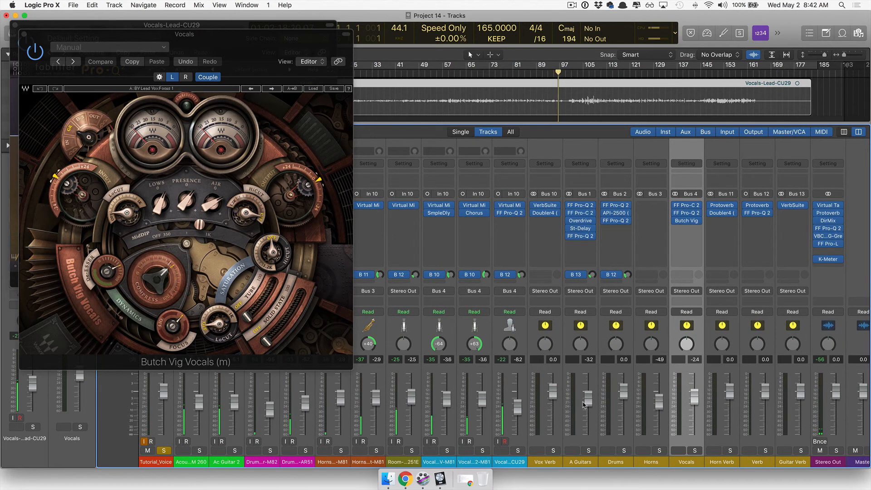
Step: Unsolo Tutorial_Voice and play the full mix in two passes, stopping at about bar 103 and at bar 99
left_click(167, 451)
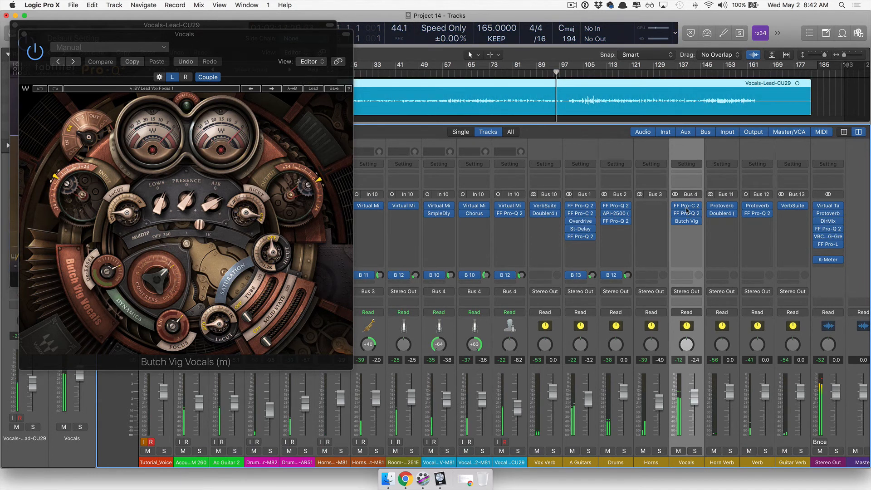
mouse_move(676, 224)
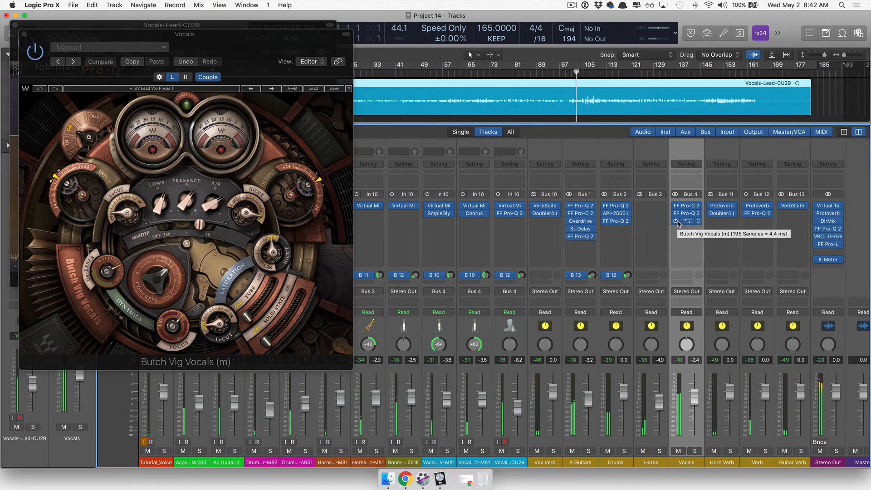
left_click(503, 179)
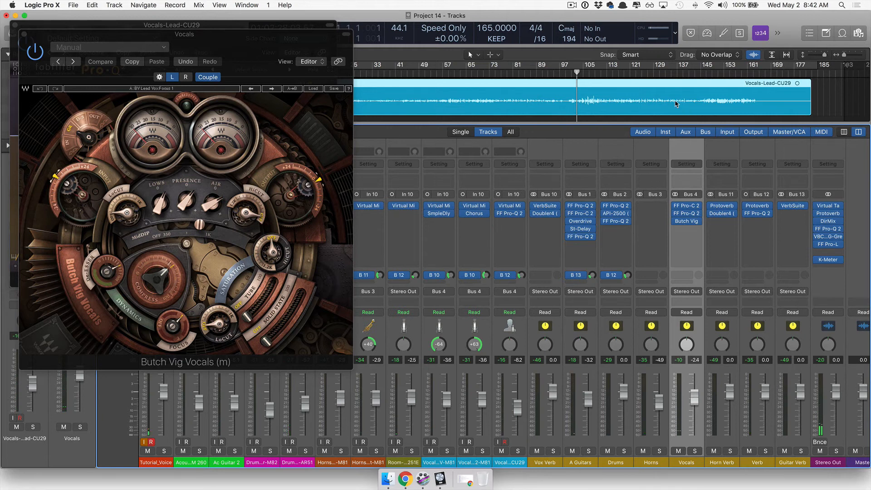
key("space")
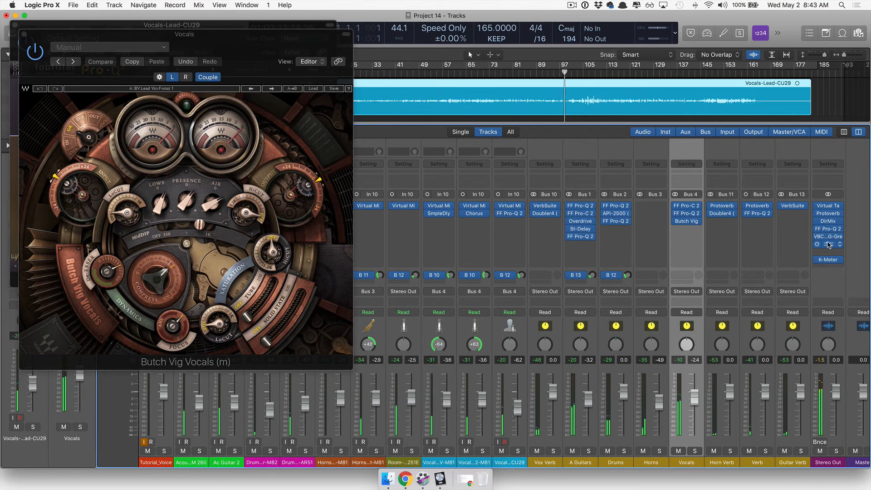
key("space")
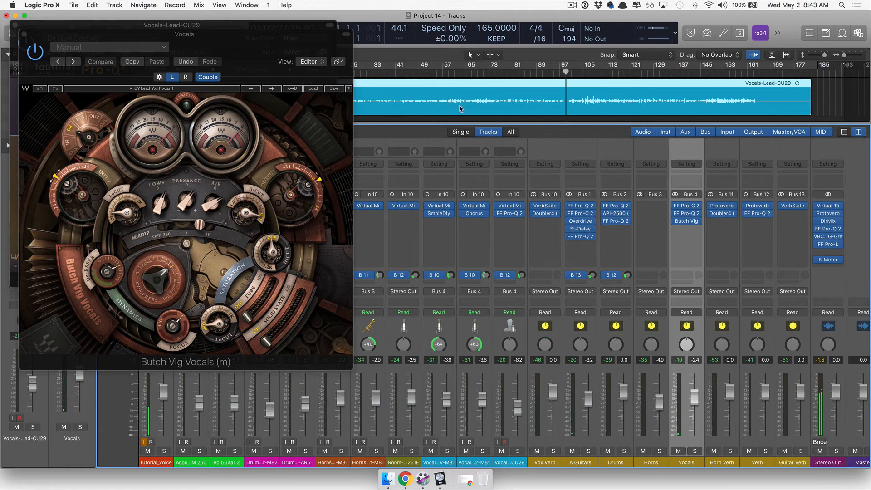
Step: Close the Butch Vig Vocals and FF Pro-Q 2 windows and show the Protoverb settings on Stereo Out
left_click(25, 35)
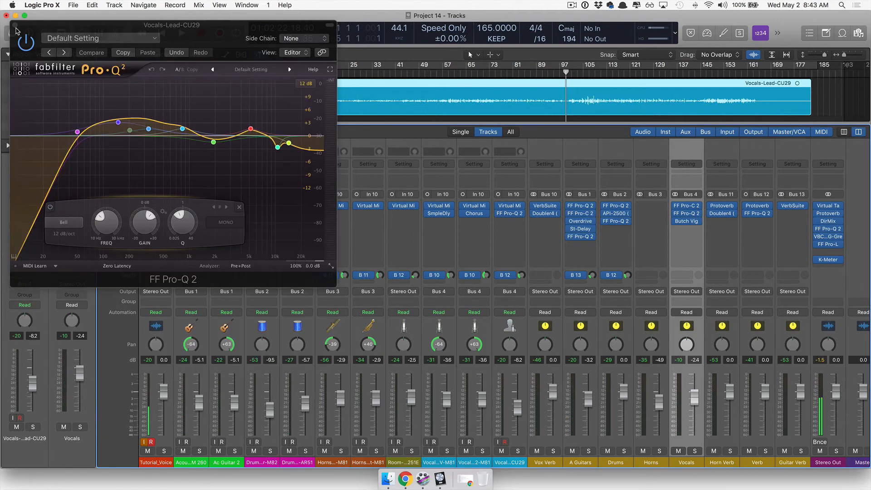
left_click(15, 26)
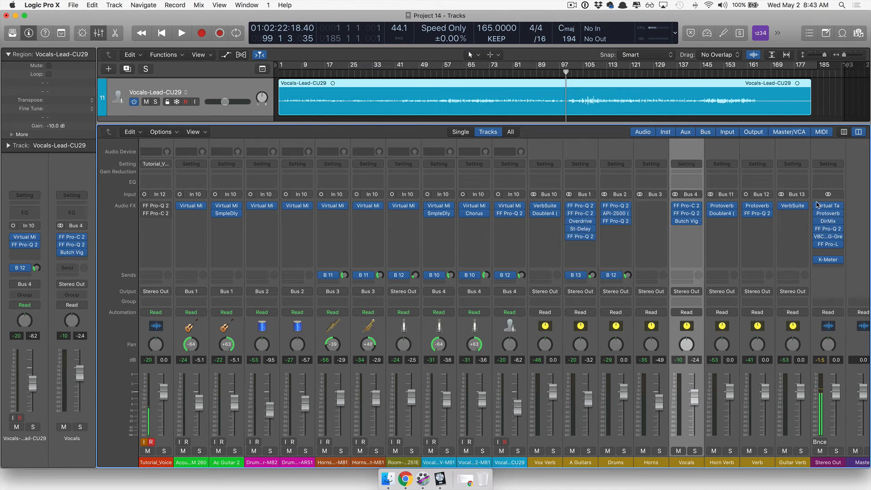
mouse_move(832, 206)
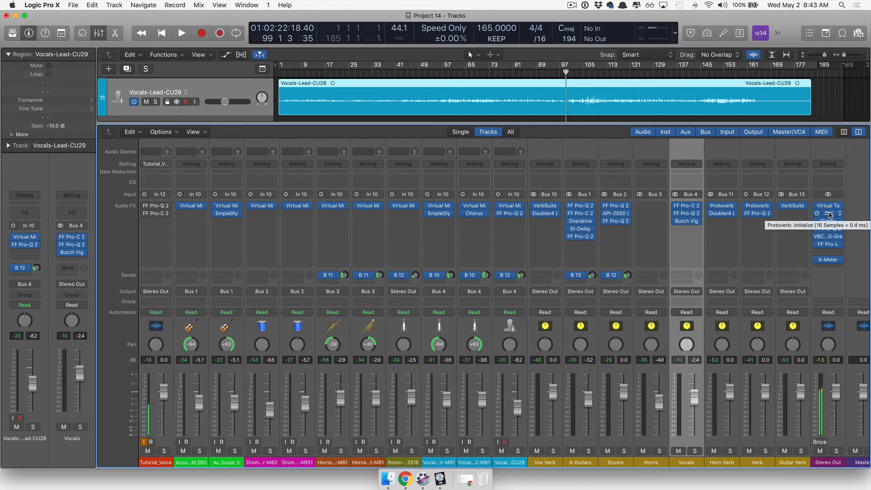
left_click(829, 214)
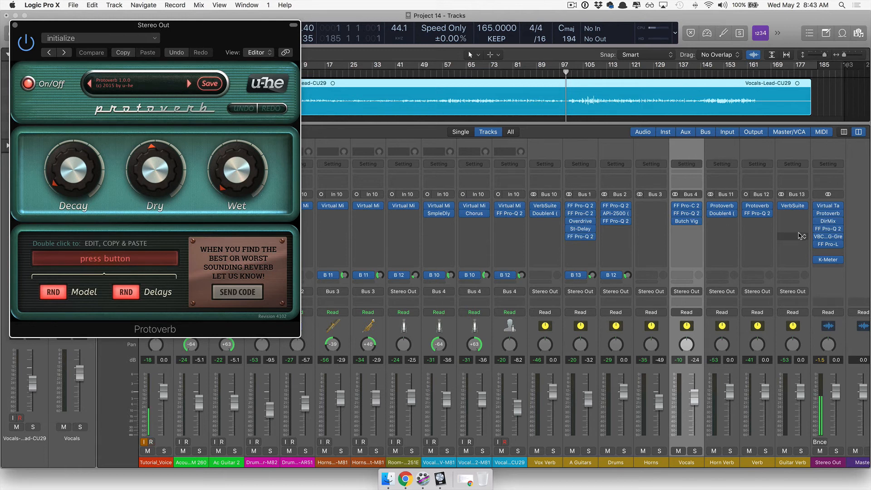
Step: Open Direction Mixer on Stereo Out beside Protoverb and compare it bypassed and enabled during playback around bars 102 and 148, stopping at bar 153
left_click(829, 223)
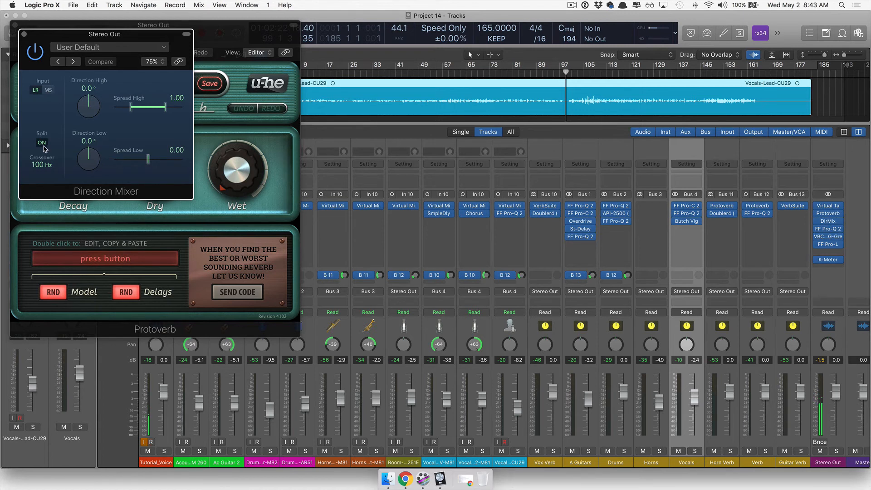
left_click_drag(71, 36, 482, 122)
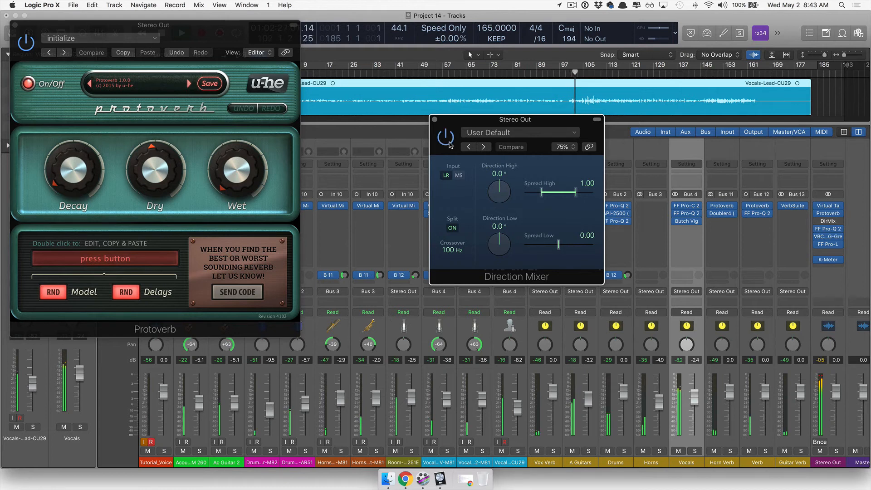
left_click_drag(627, 76, 710, 75)
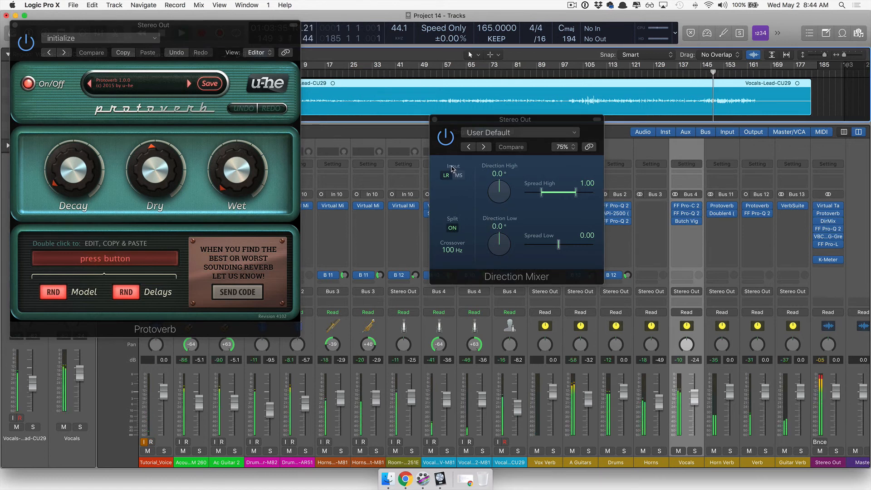
left_click(450, 142)
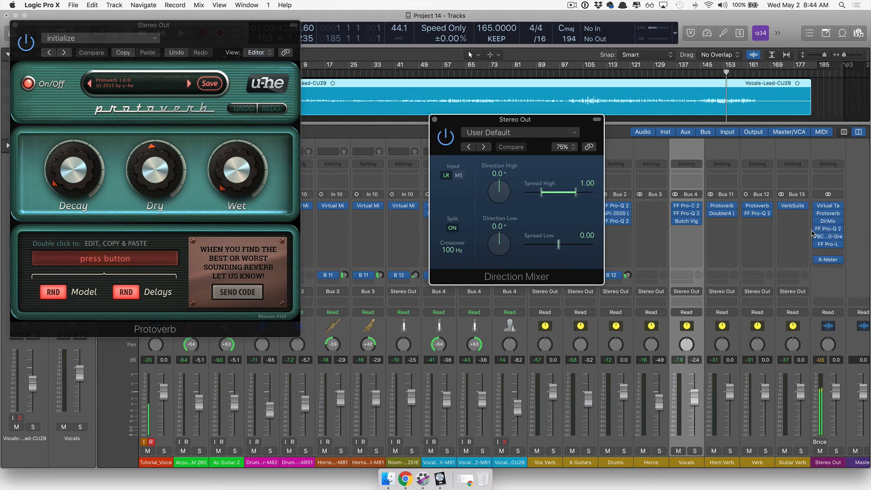
Step: Open FF Pro-Q 2 and VBC FG-Grey from Stereo Out, and move FG-Grey clear of the equalizer to show its settings during playback
mouse_move(825, 230)
left_click(826, 230)
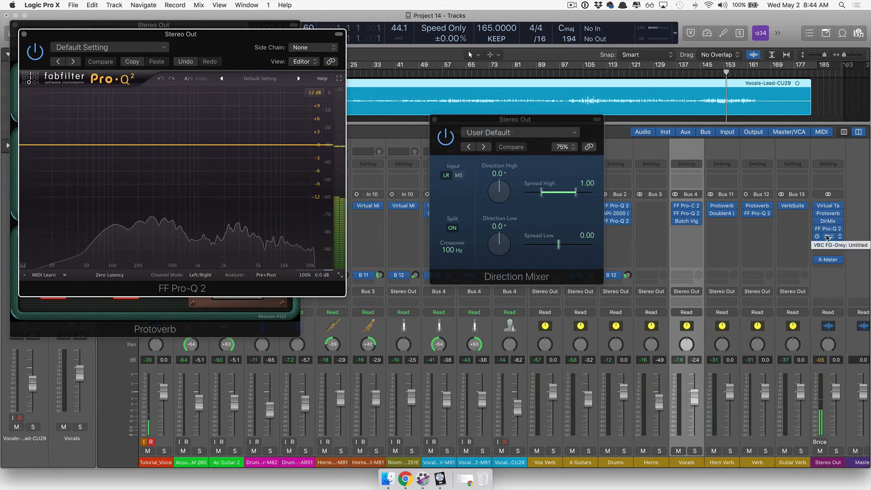
left_click(827, 237)
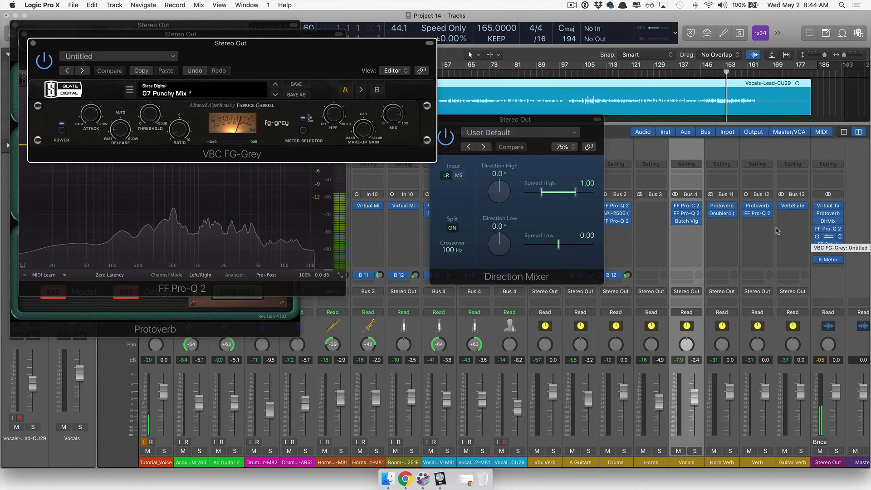
left_click_drag(257, 44, 518, 259)
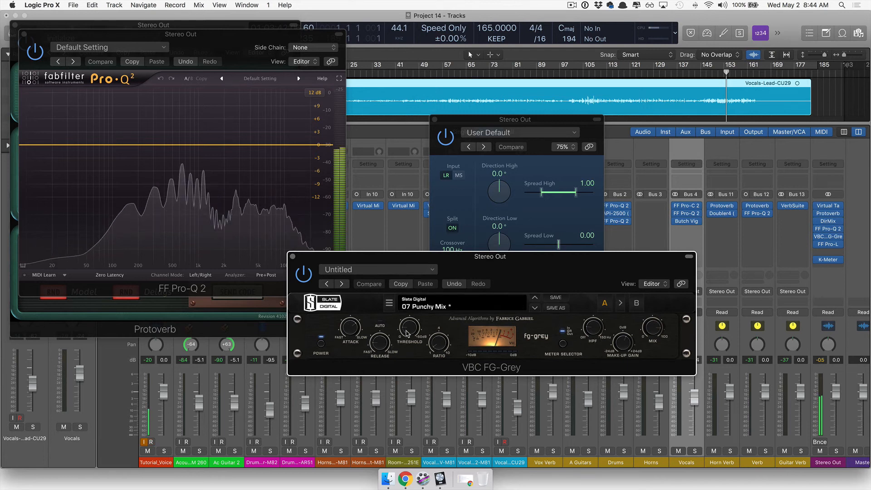
mouse_move(410, 332)
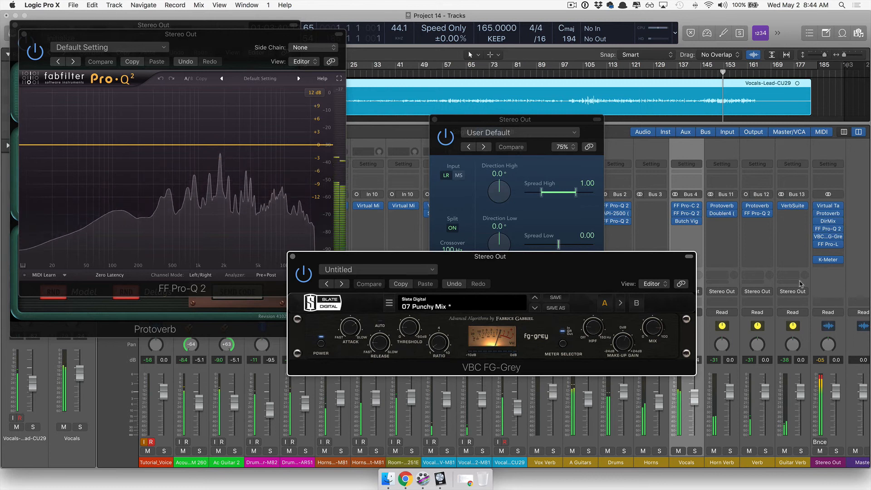
Step: Open FF Pro-L on Stereo Out, compare it bypassed and enabled during playback from about bar 148, and close its window
left_click(827, 245)
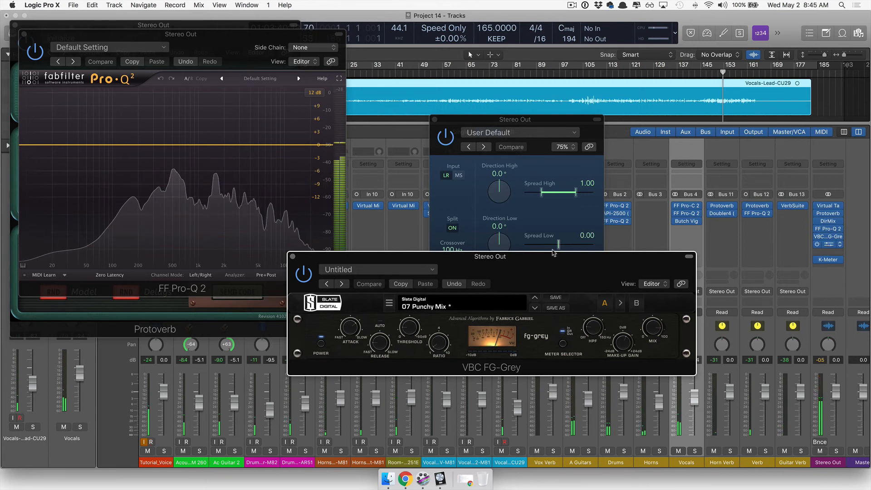
left_click_drag(677, 203, 346, 136)
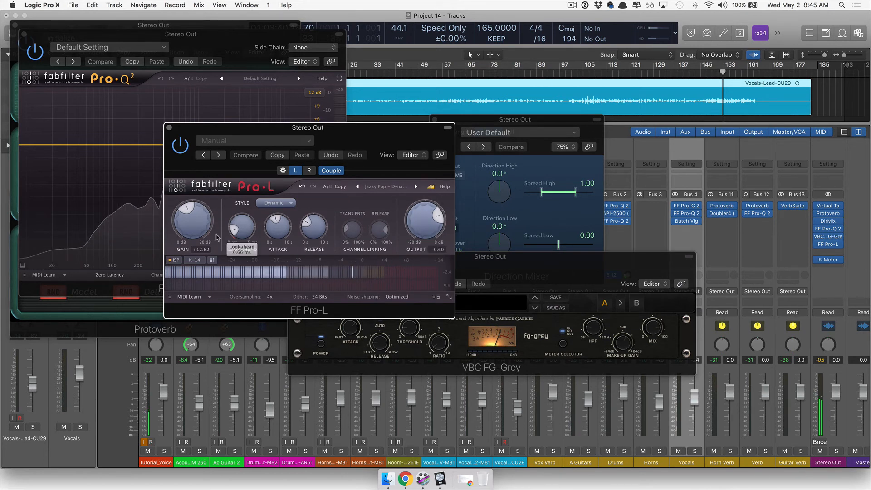
mouse_move(191, 224)
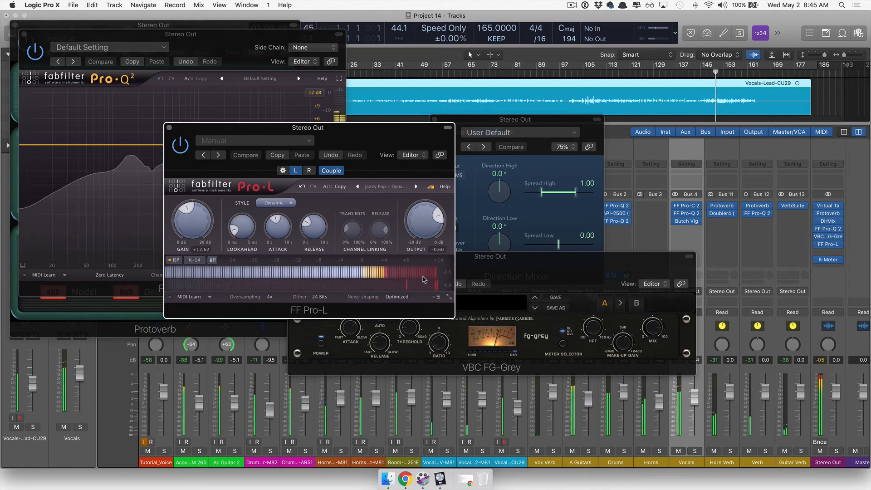
left_click(181, 145)
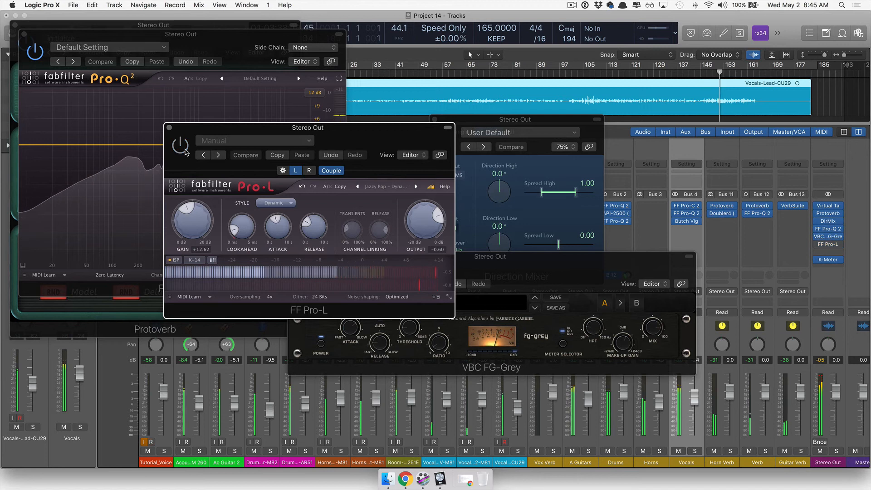
left_click(186, 152)
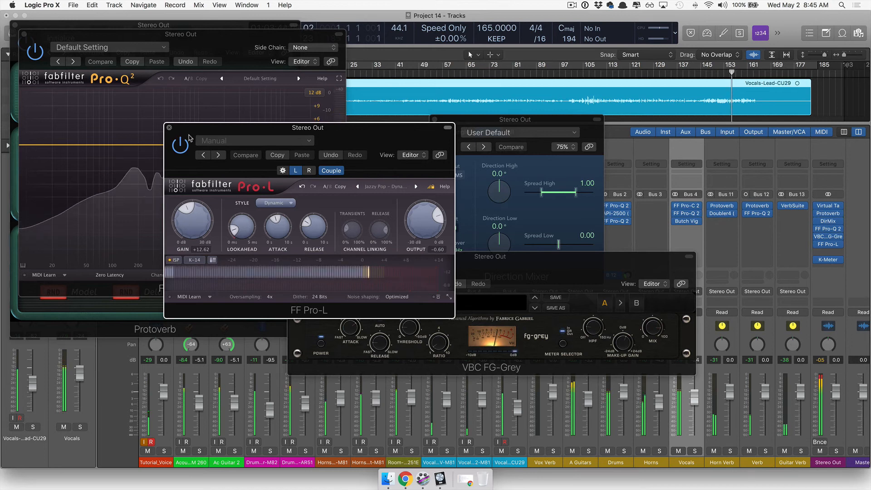
left_click(170, 129)
Step: Open K-Meter on Stereo Out, place its window above VBC FG-Grey, and check the mix levels during playback
mouse_move(828, 260)
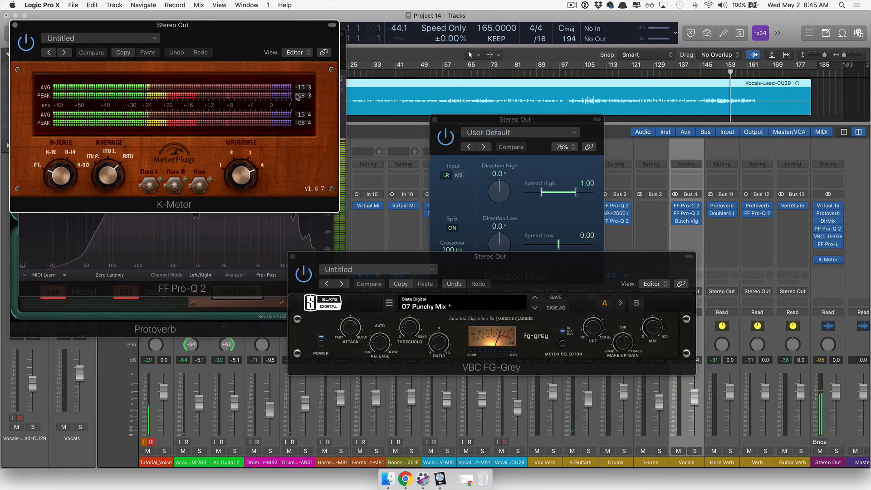
left_click_drag(253, 32, 681, 69)
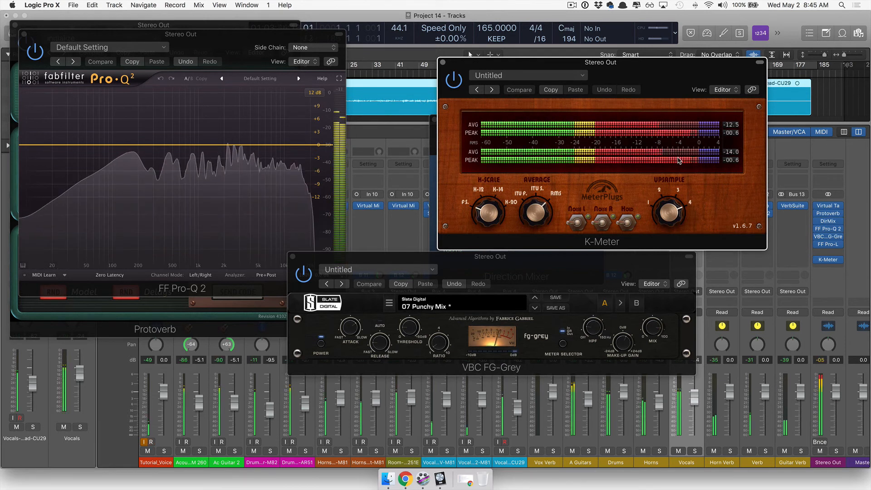
mouse_move(820, 248)
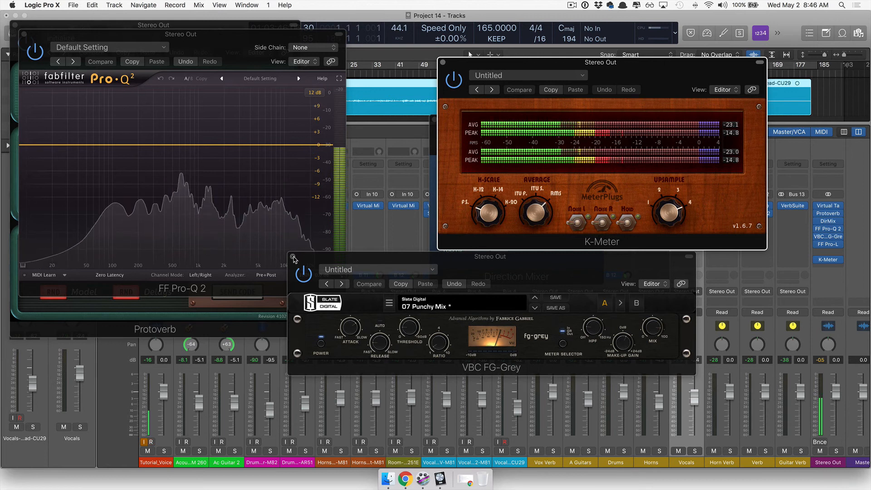
Step: Close the VBC FG-Grey, K-Meter, Direction Mixer, FF Pro-Q 2 and Protoverb windows
left_click(293, 256)
left_click(443, 62)
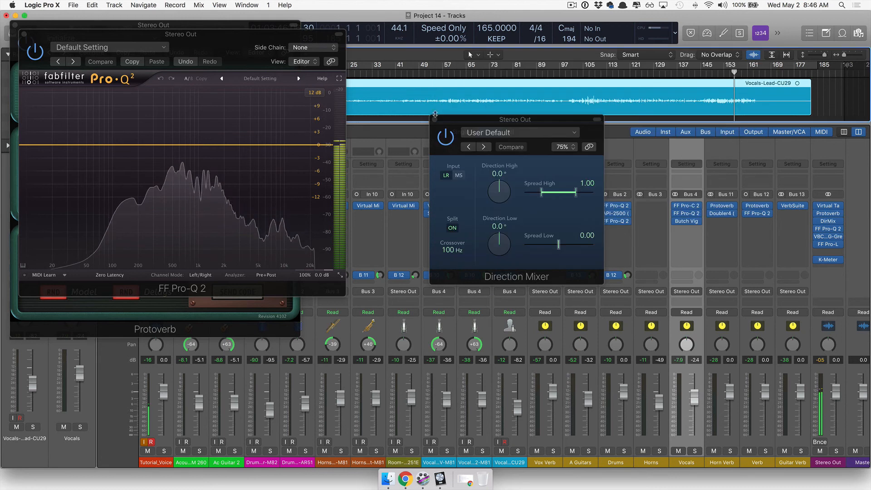
left_click(434, 119)
left_click(24, 34)
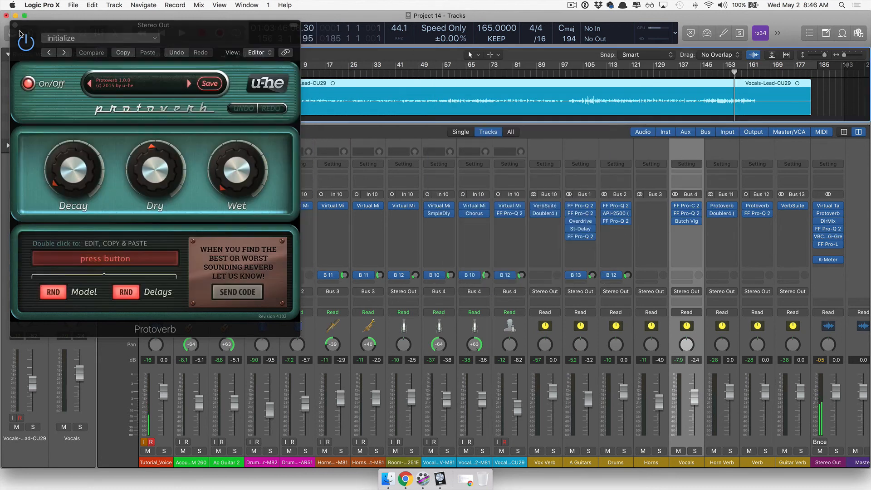
left_click(15, 25)
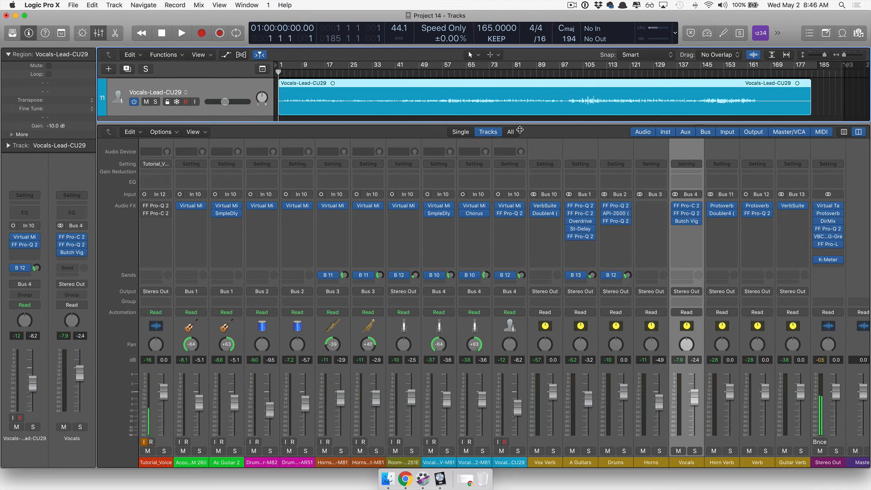
Step: Play the whole mix from bar 1 to about bar 165, switching between the mixer and the full track view, and dismiss the alert
key("x")
key("space")
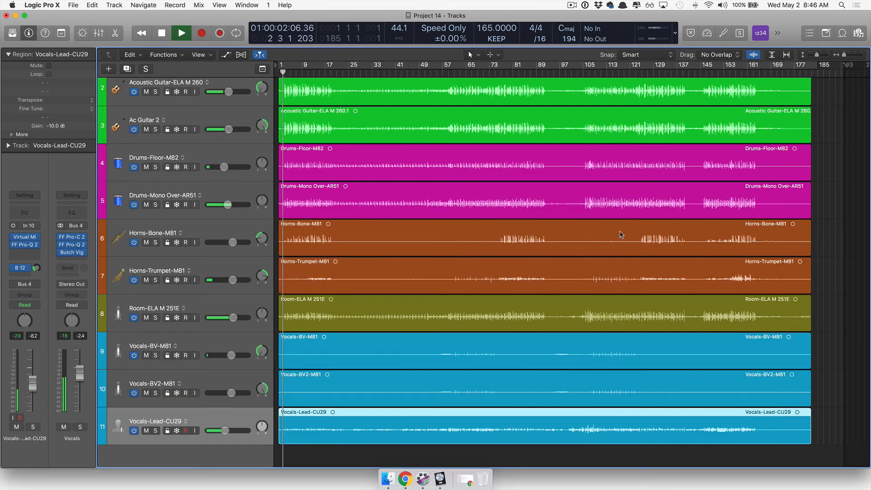
key("x")
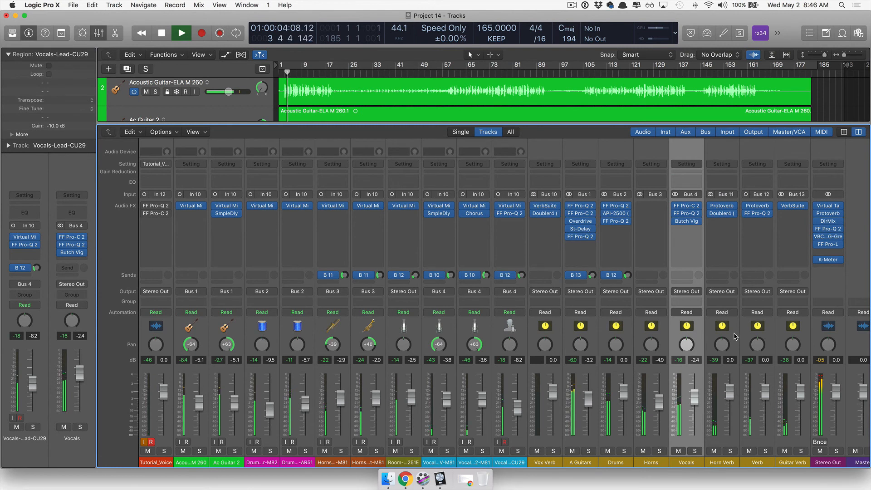
key("x")
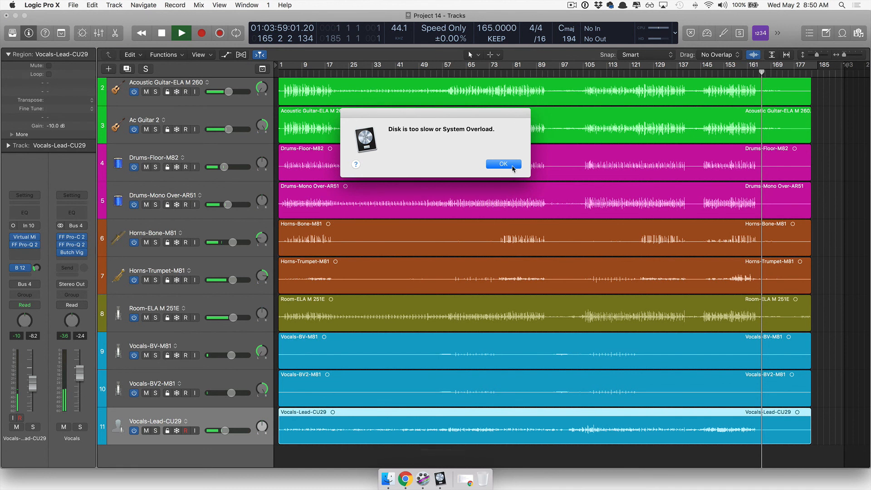
left_click(514, 168)
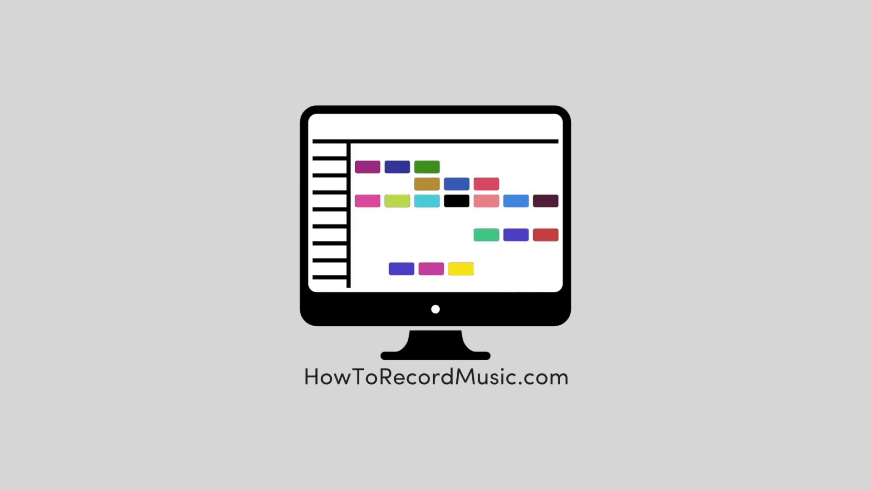